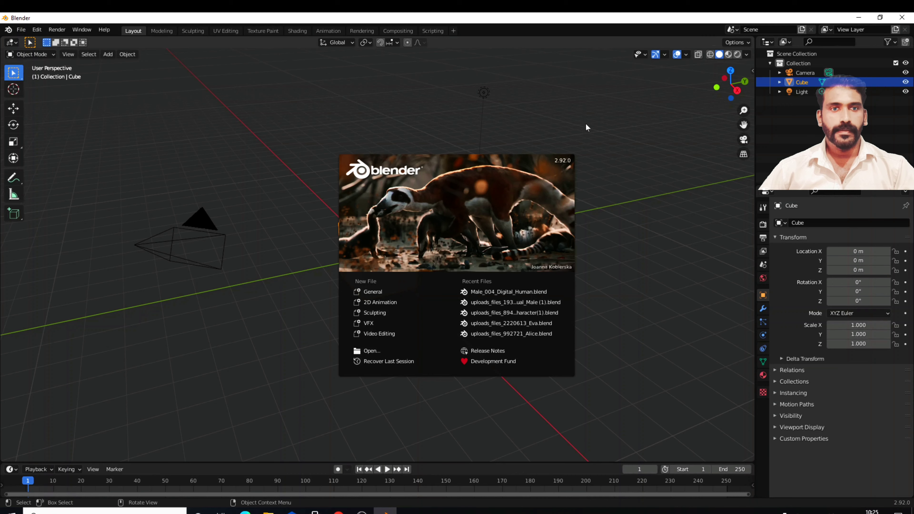
- Dismiss the splash screen to reveal the default cube, camera and light scene
left_click(555, 122)
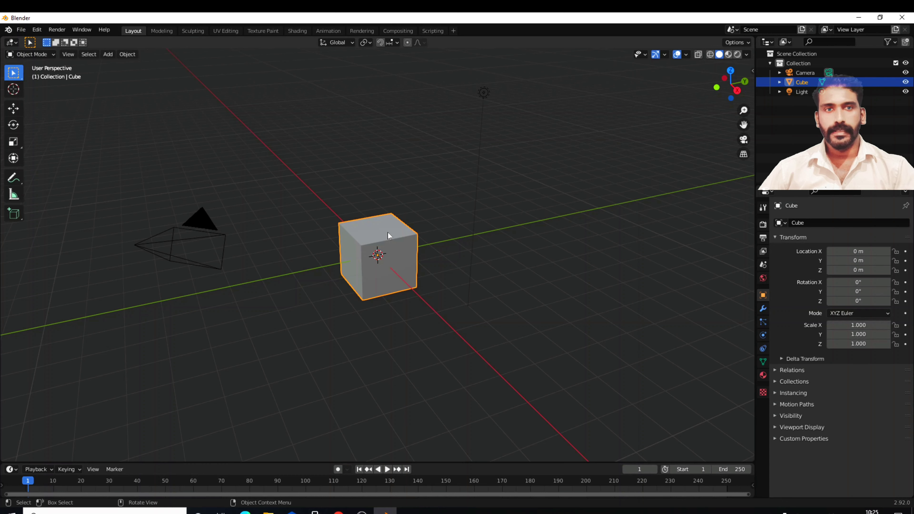
- Delete the default cube and add a Circle mesh at the origin
key("Delete")
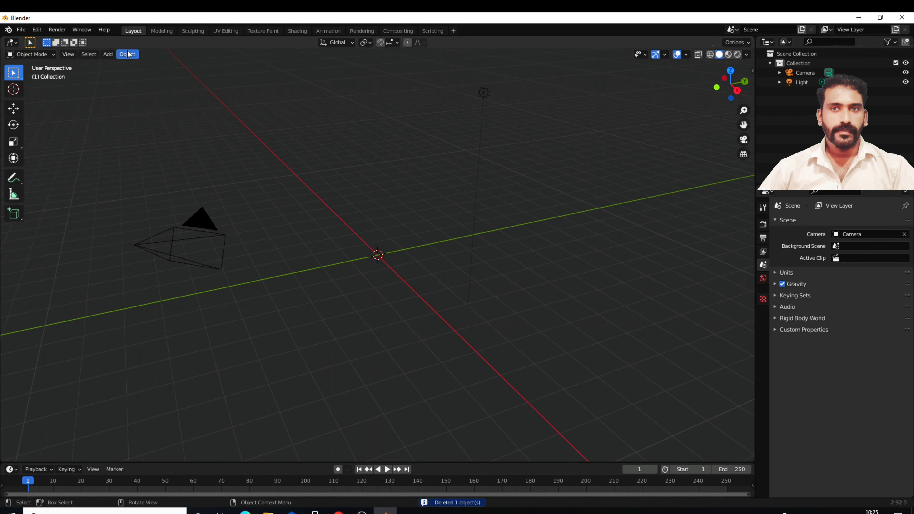
left_click(108, 54)
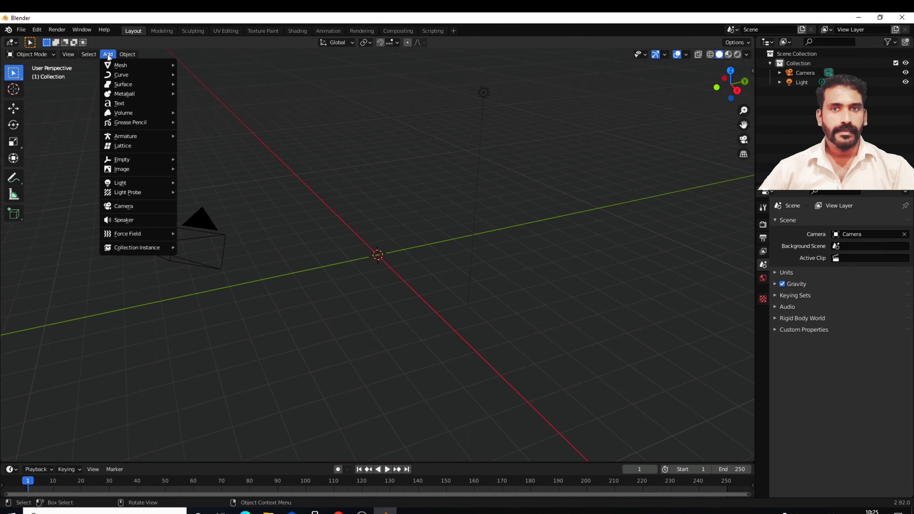
mouse_move(119, 68)
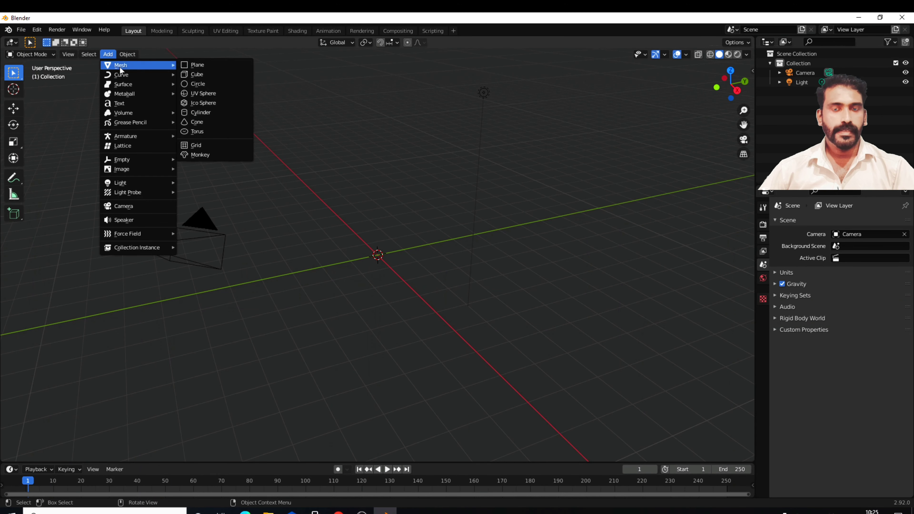
left_click(206, 83)
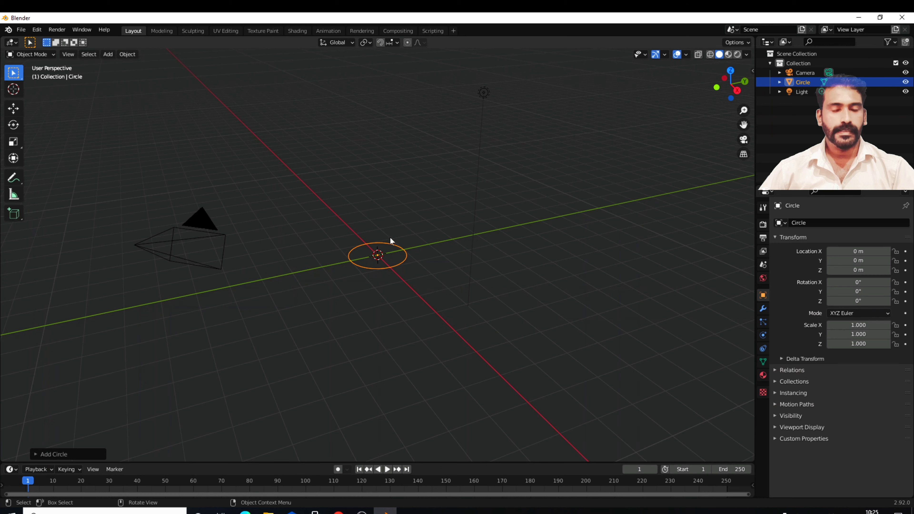
scroll(385, 303, "up", 3)
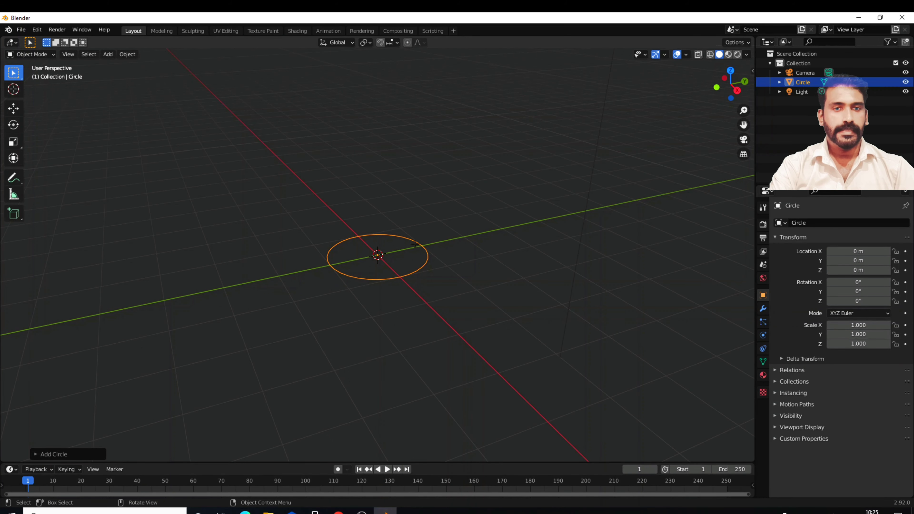
- Fill the circle's vertex ring with a face in Edit Mode, then return to Object Mode
key("Tab")
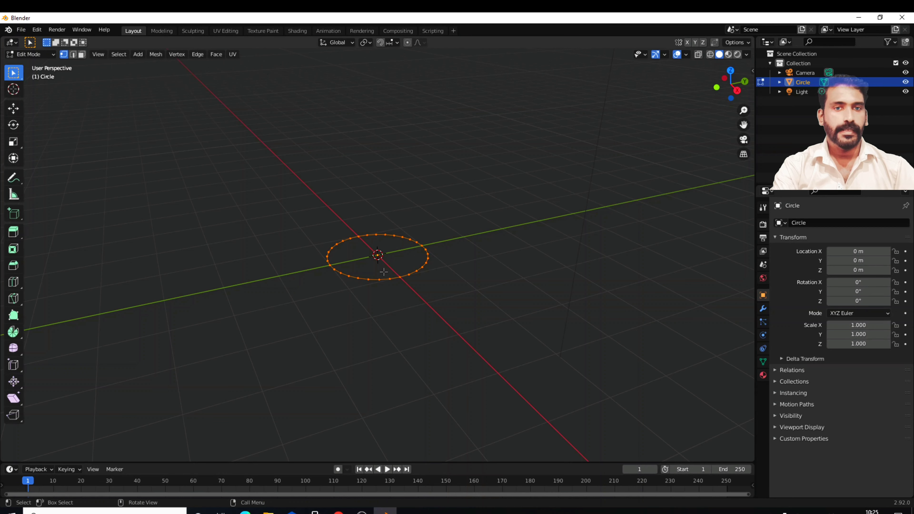
key("f")
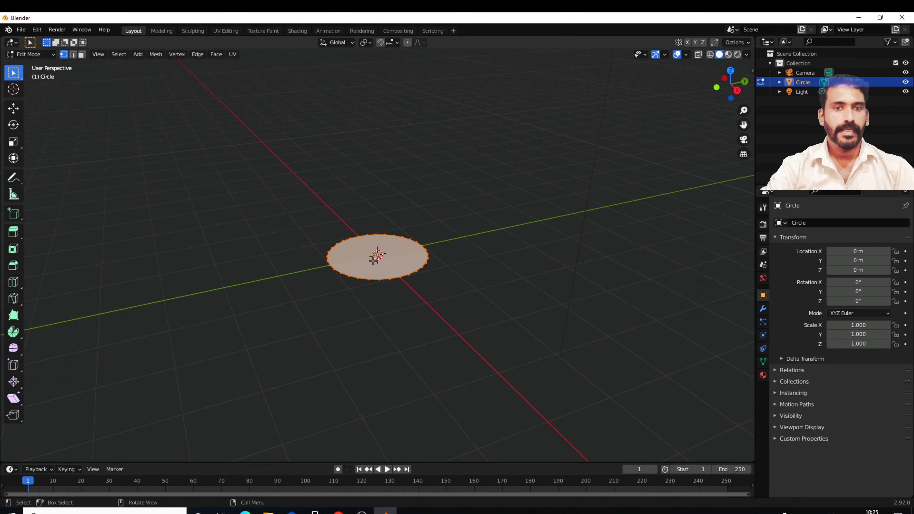
key("Tab")
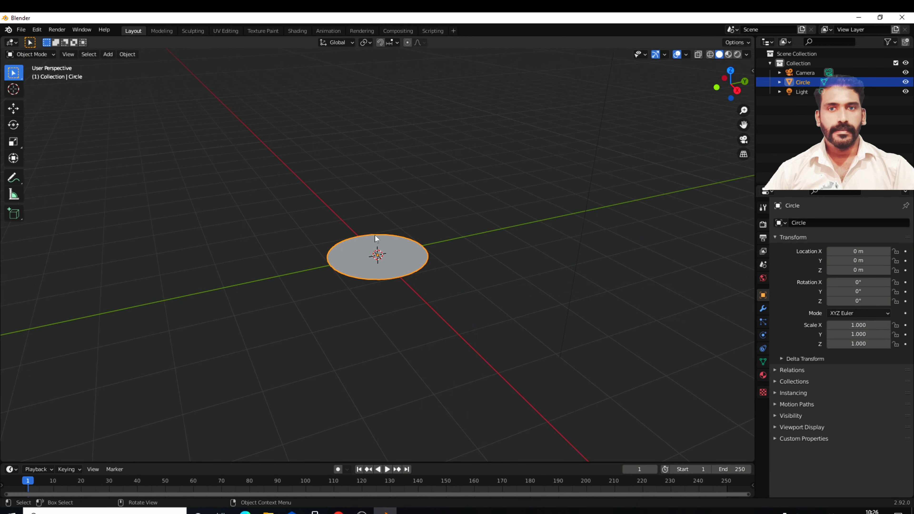
left_click(126, 54)
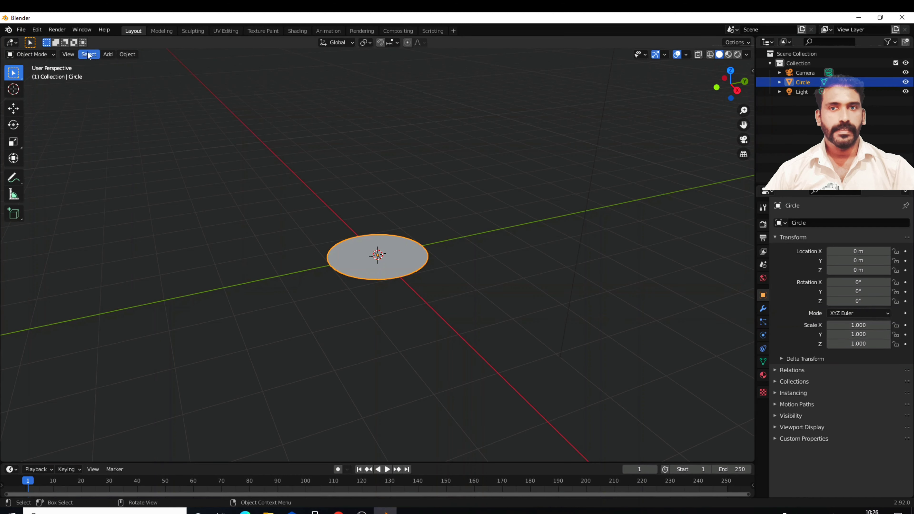
- Apply Quick Smoke to the circle, creating a Smoke Domain box, then reselect the circle
left_click(128, 55)
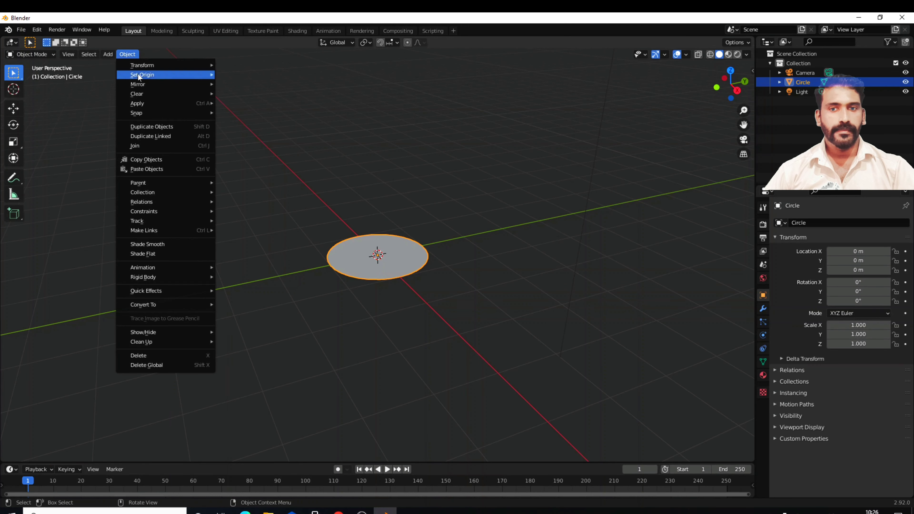
mouse_move(157, 291)
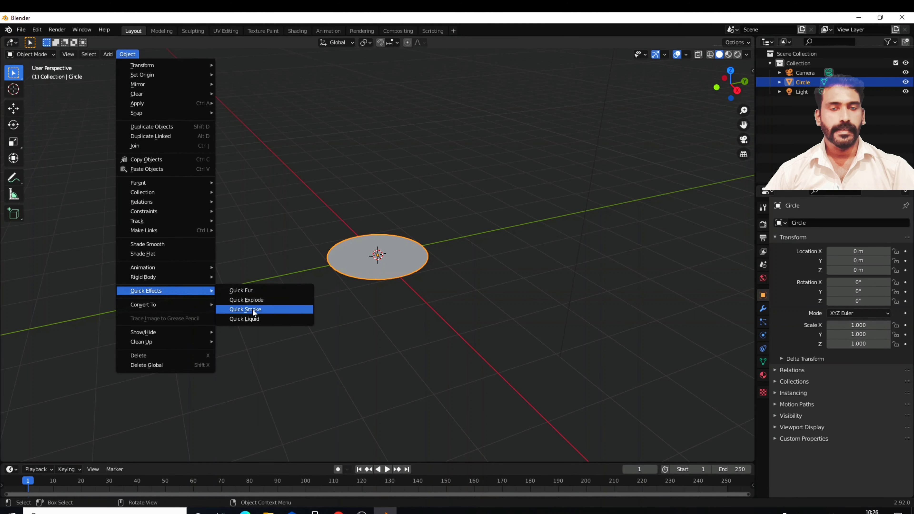
left_click(253, 312)
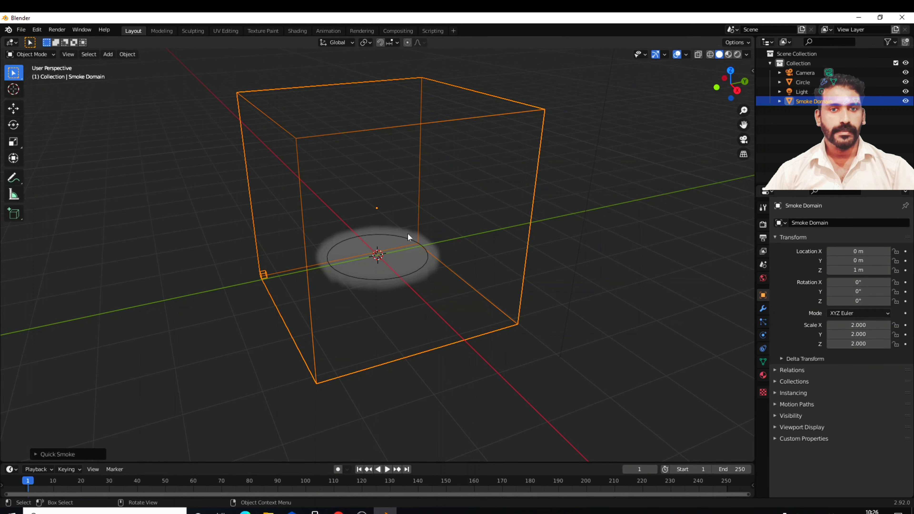
left_click(362, 279)
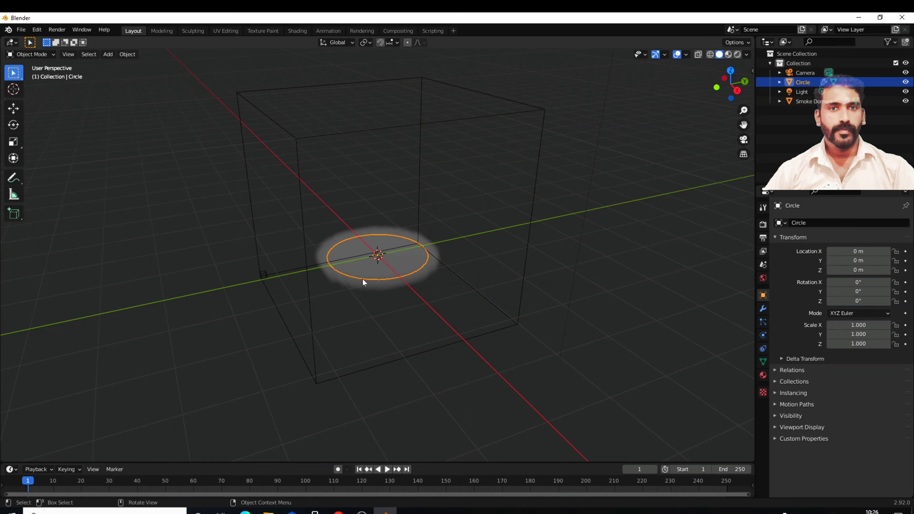
left_click(369, 133)
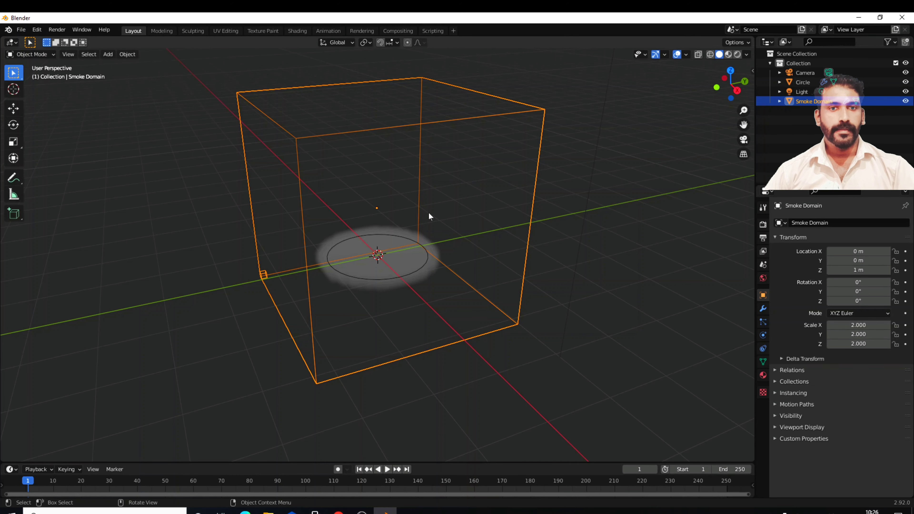
middle_click_drag(537, 293, 517, 269)
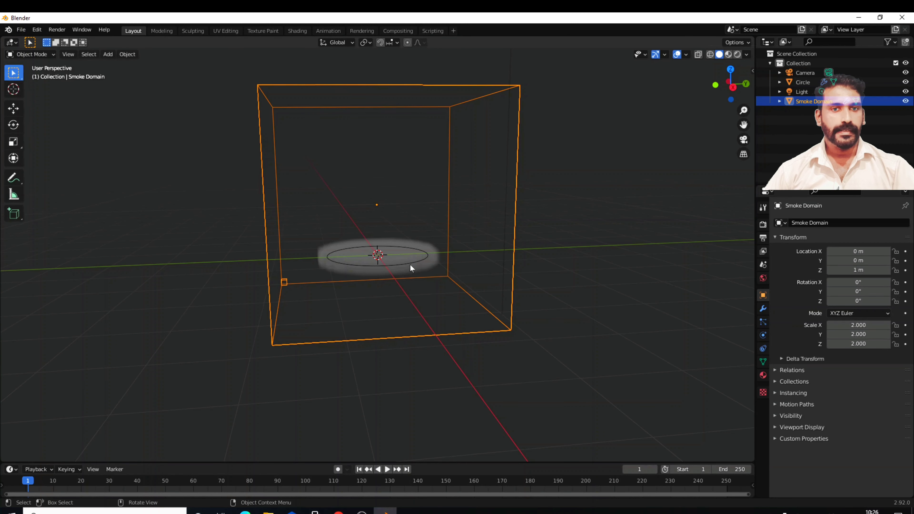
left_click(416, 259)
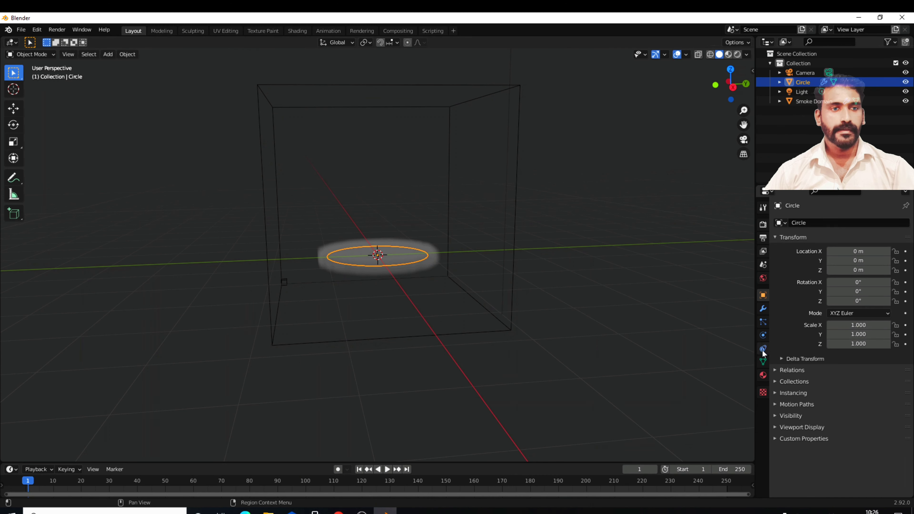
- Set the circle's fluid flow to Fire type with Inflow behavior and enable Texture
left_click(762, 336)
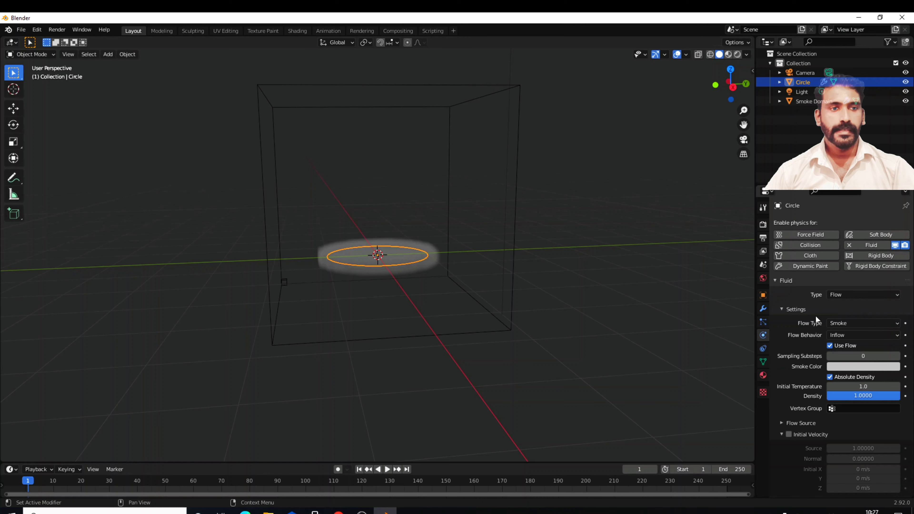
left_click(889, 324)
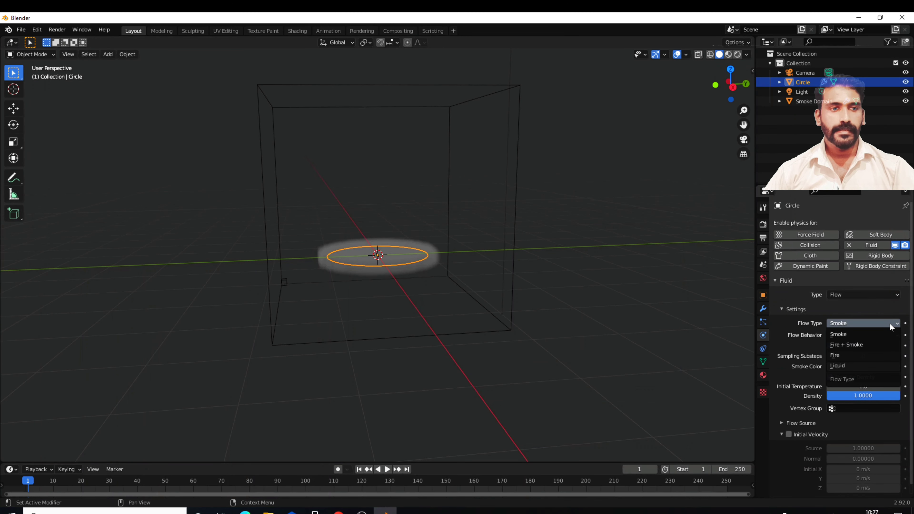
left_click(836, 356)
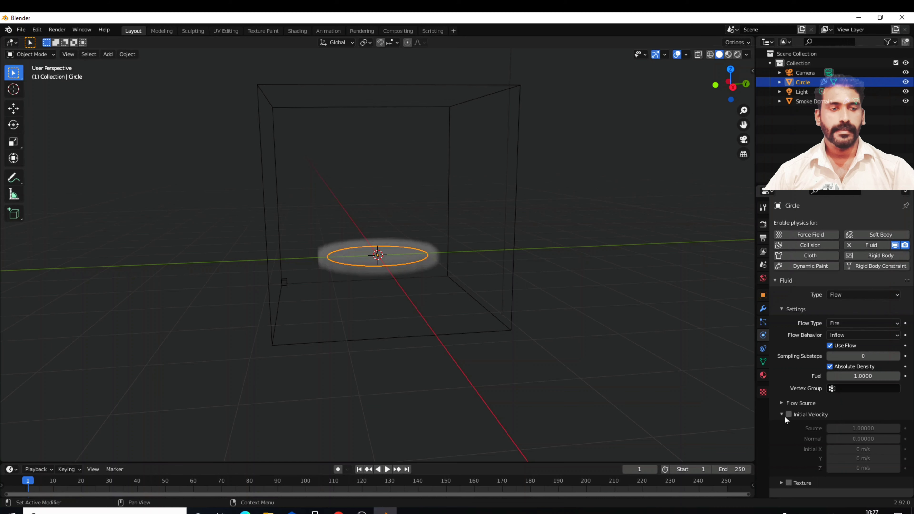
left_click(789, 482)
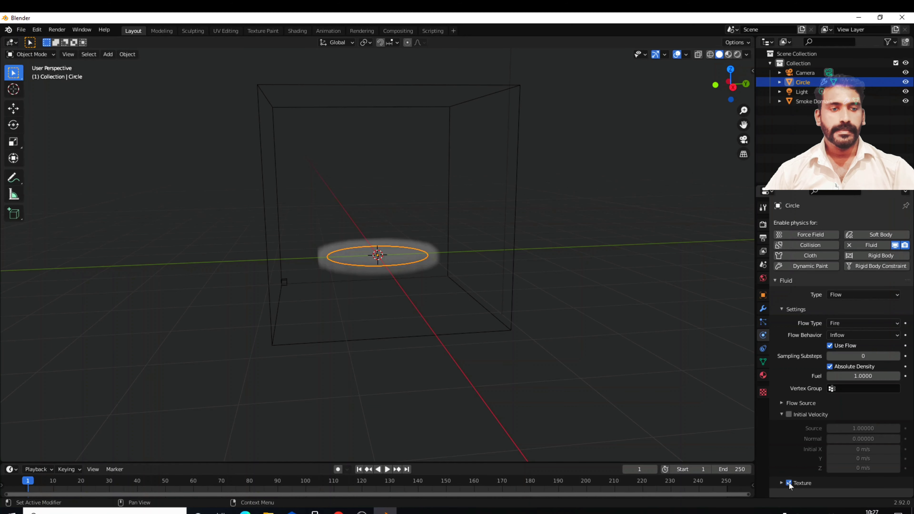
left_click(782, 481)
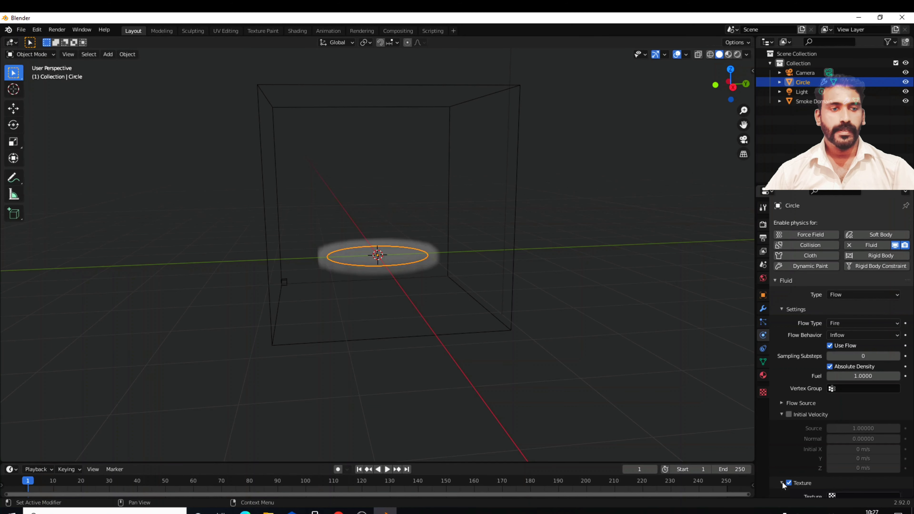
scroll(800, 467, "down", 3)
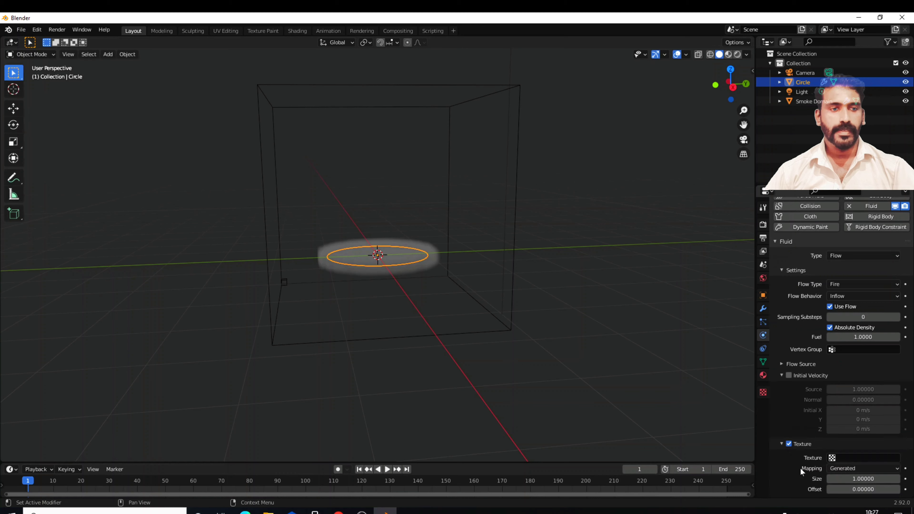
left_click(852, 460)
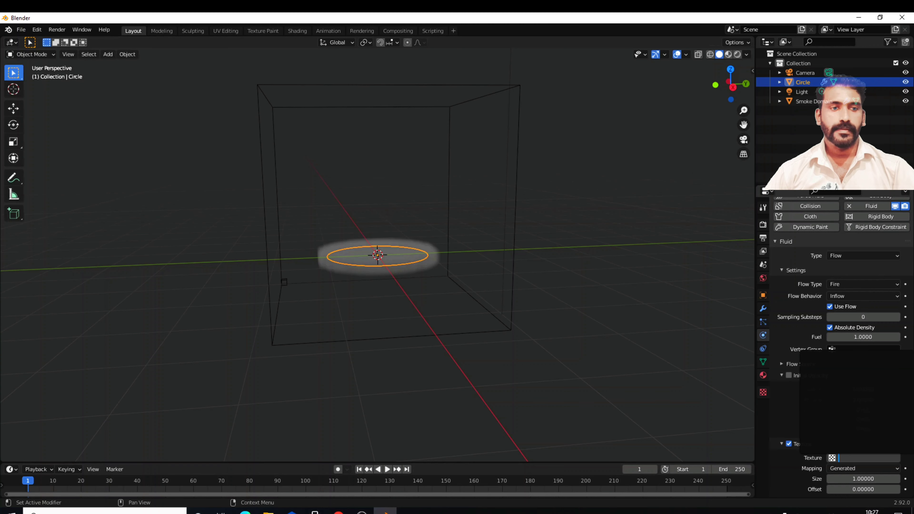
key("Escape")
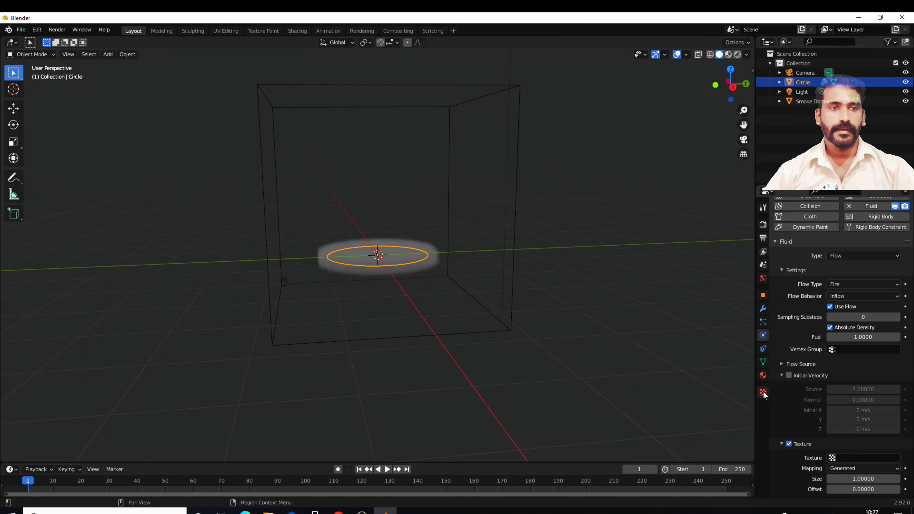
- Create a new texture named Texture and set its type to Clouds
left_click(763, 392)
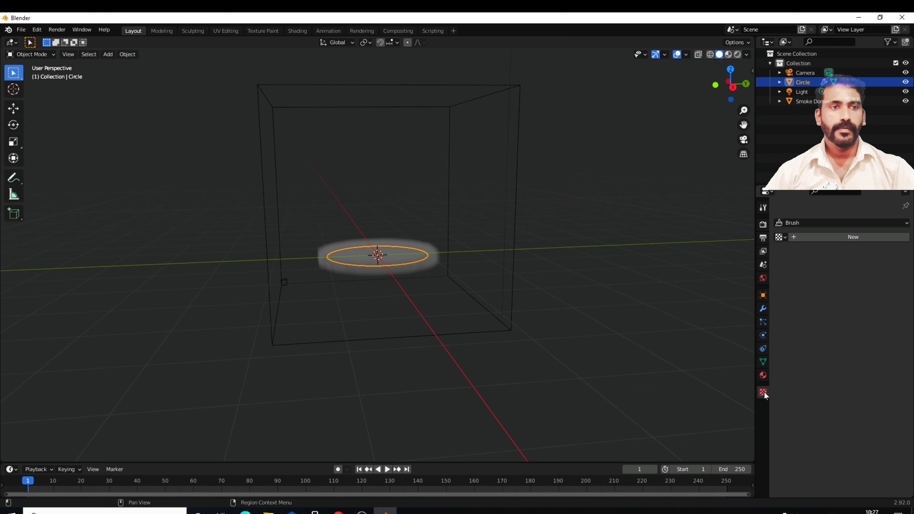
left_click(833, 237)
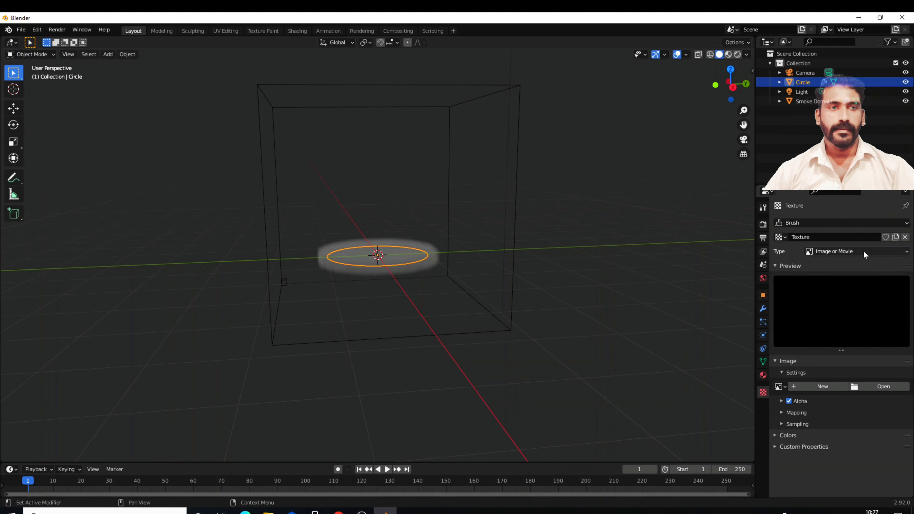
left_click(906, 252)
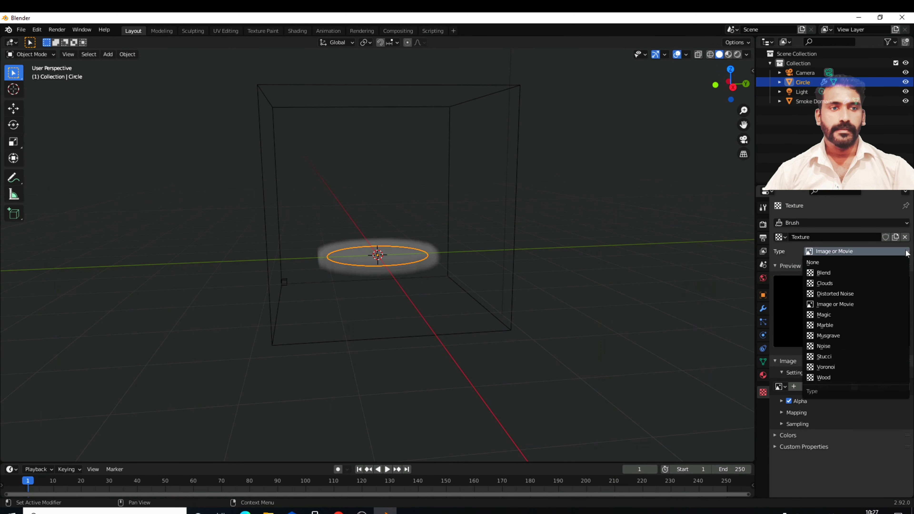
left_click(830, 284)
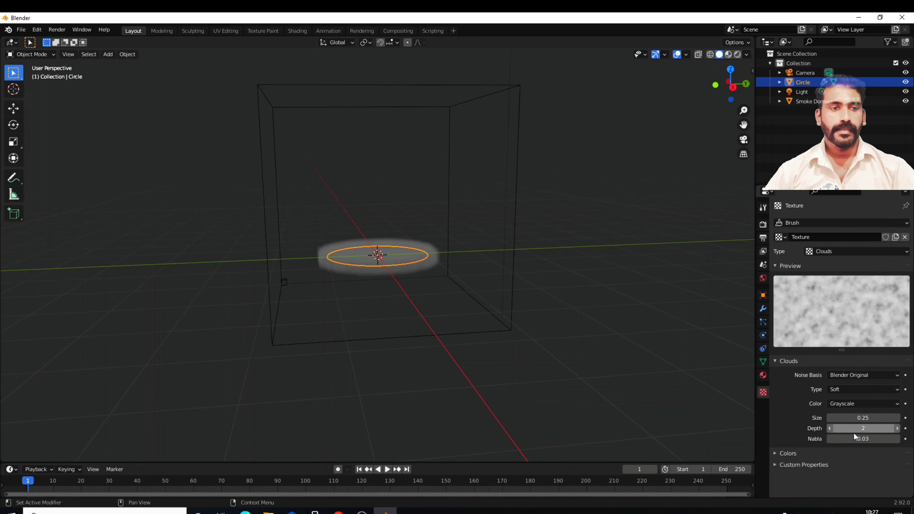
- Set the Clouds texture's contrast to 5.000 and size to 0.11, then reselect the Circle
left_click(774, 453)
scroll(822, 453, "down", 4)
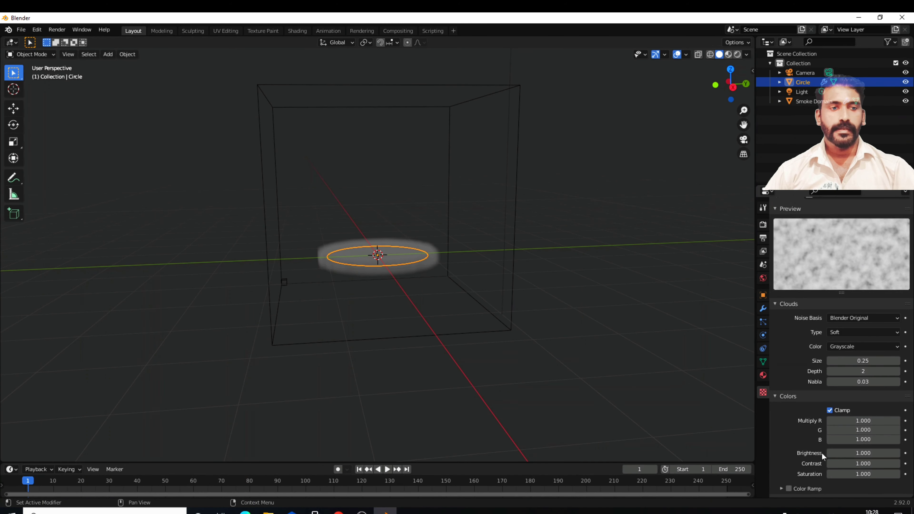
scroll(821, 453, "down", 1)
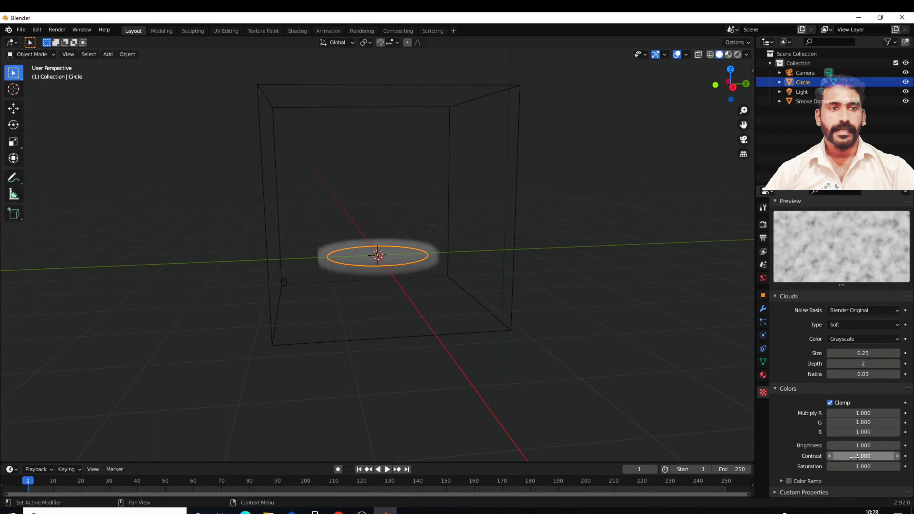
left_click_drag(854, 456, 913, 456)
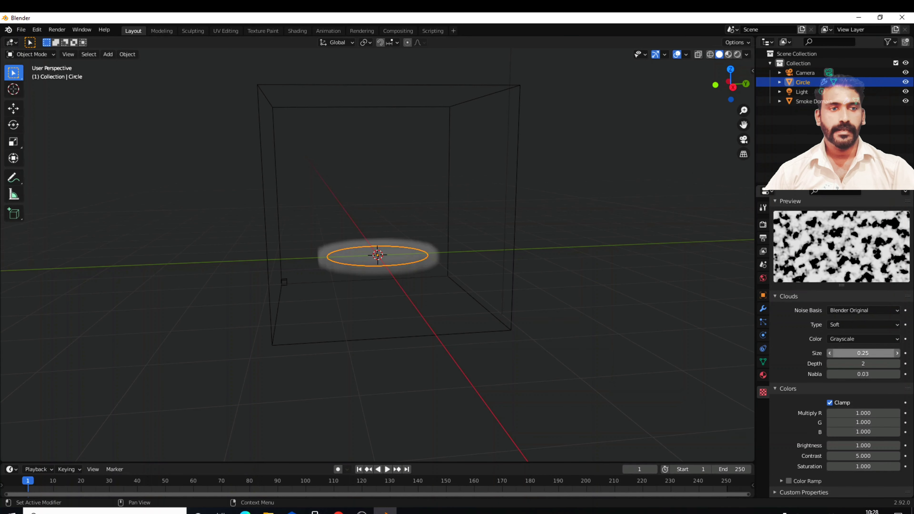
left_click_drag(862, 353, 839, 350)
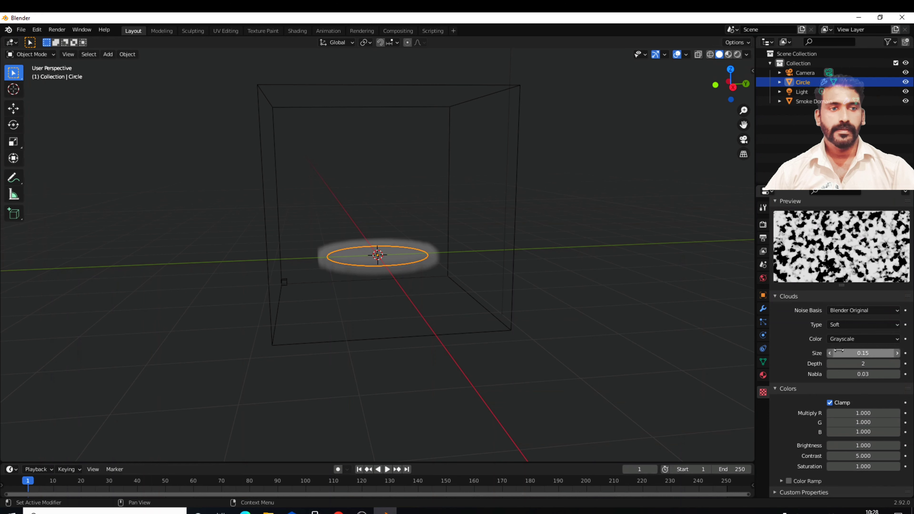
left_click(830, 353)
left_click(830, 353)
left_click(829, 354)
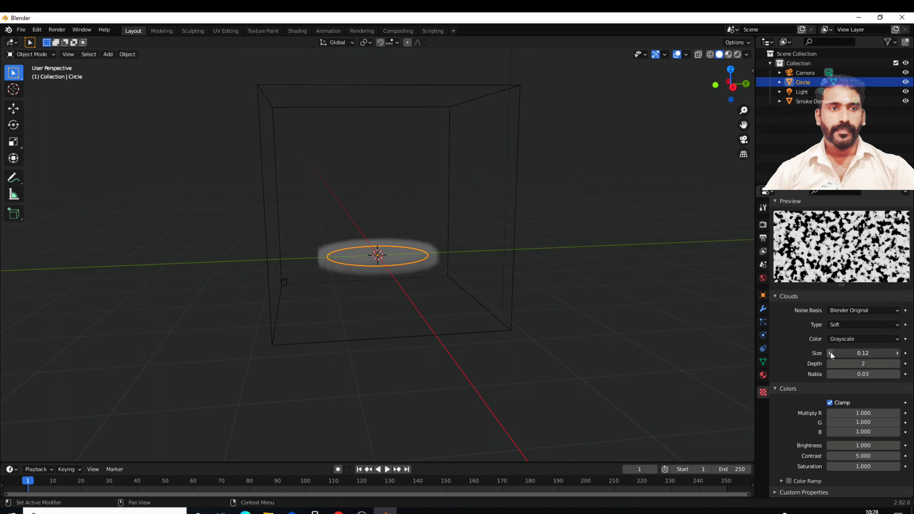
left_click(830, 353)
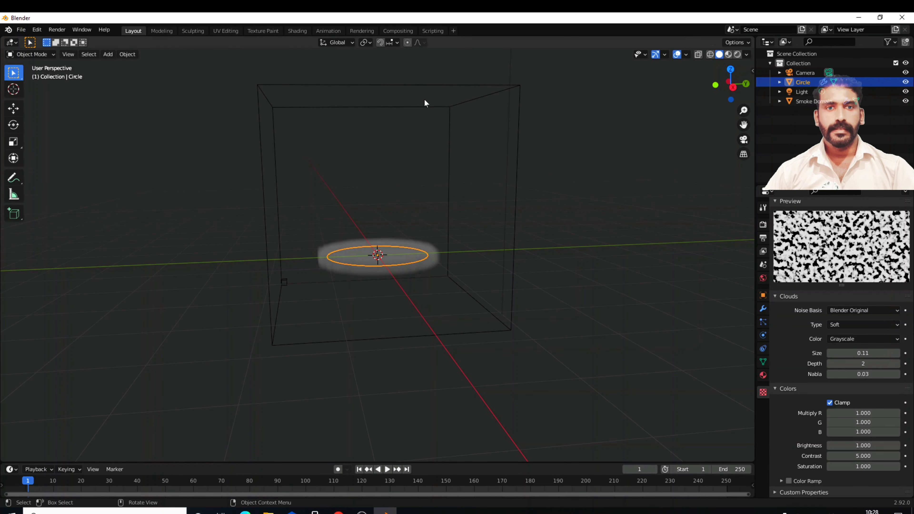
left_click(448, 109)
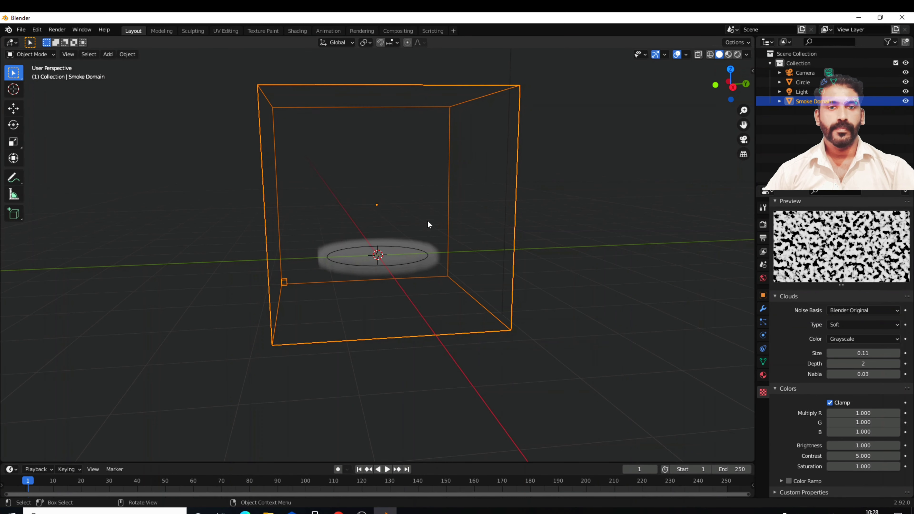
left_click(407, 263)
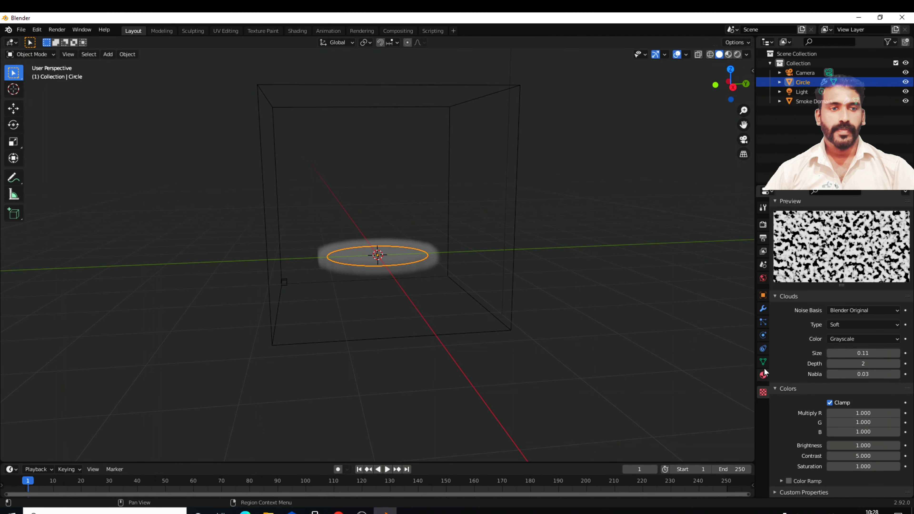
- Assign 'Texture' as the circle's flow texture and select the Smoke Domain
left_click(763, 336)
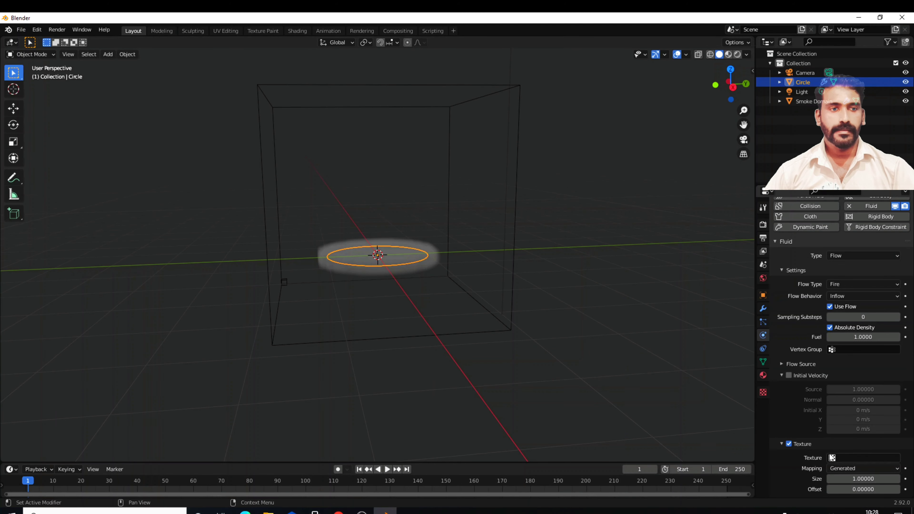
left_click(839, 458)
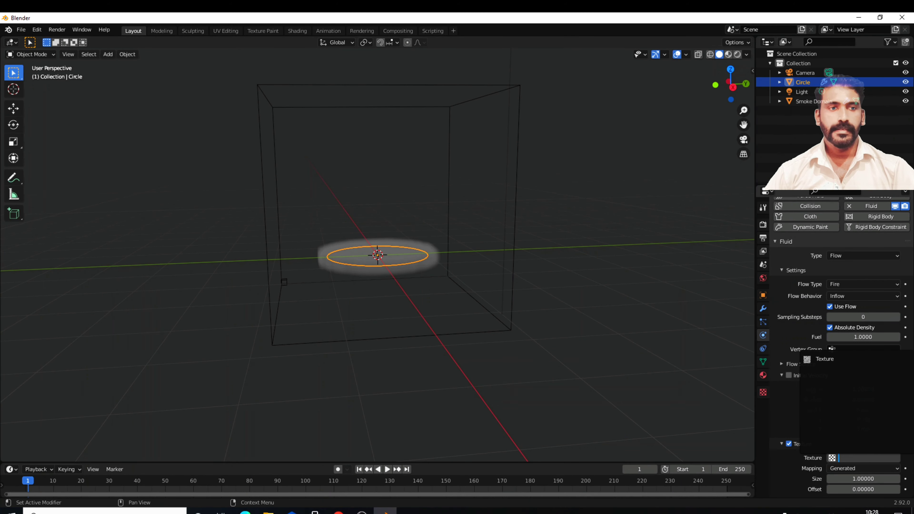
left_click(827, 359)
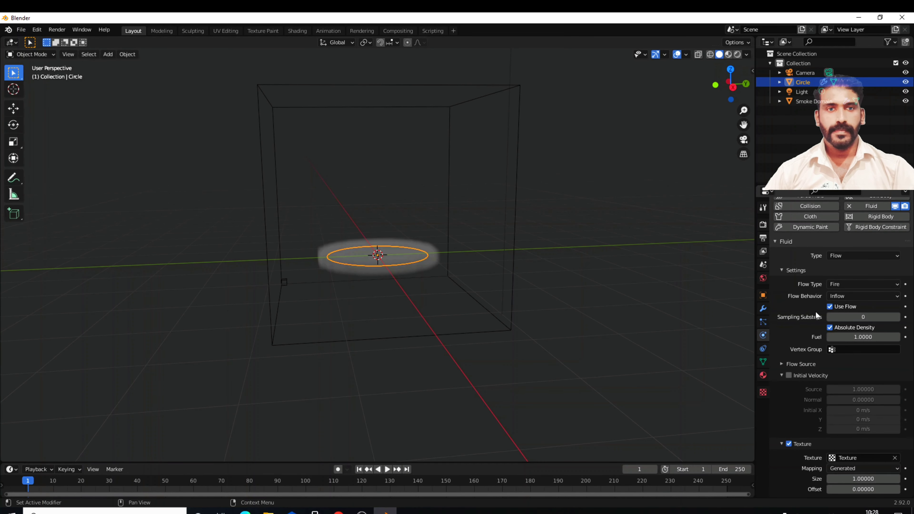
scroll(815, 315, "up", 3)
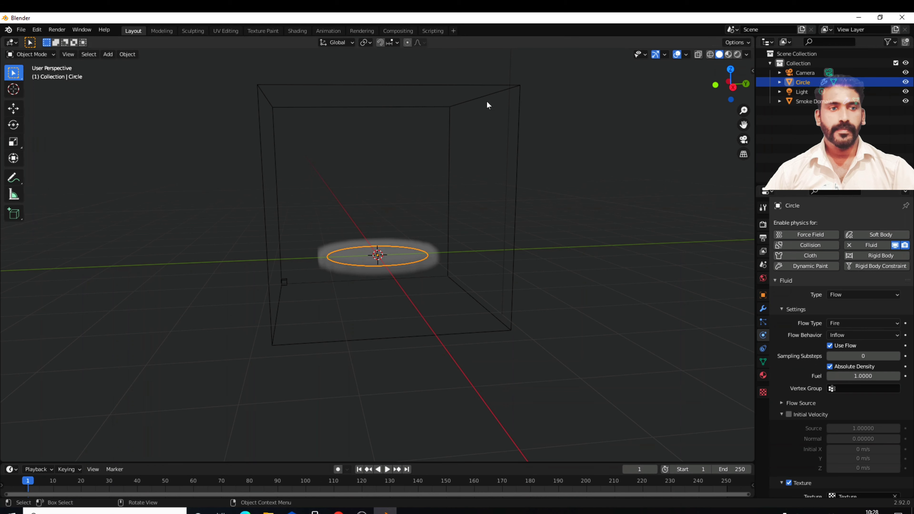
left_click(479, 97)
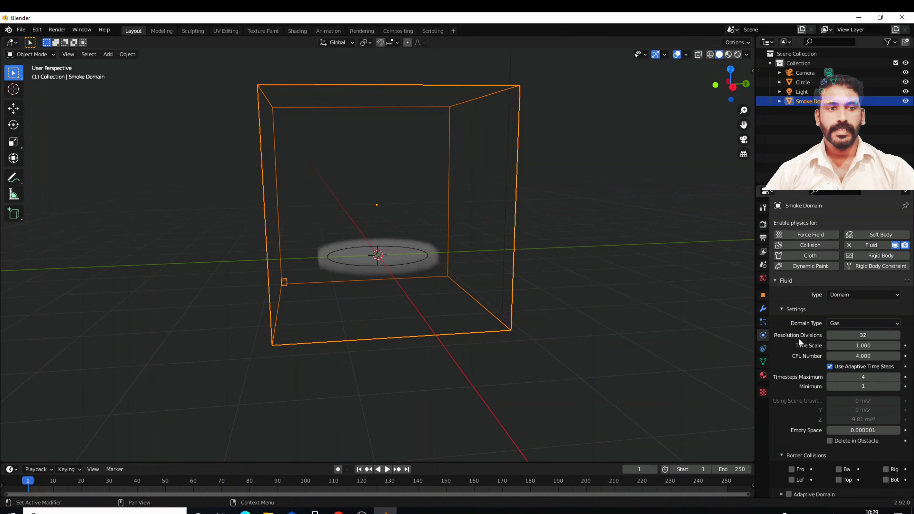
- Raise the Smoke Domain's resolution divisions from 32 to 64
left_click(863, 335)
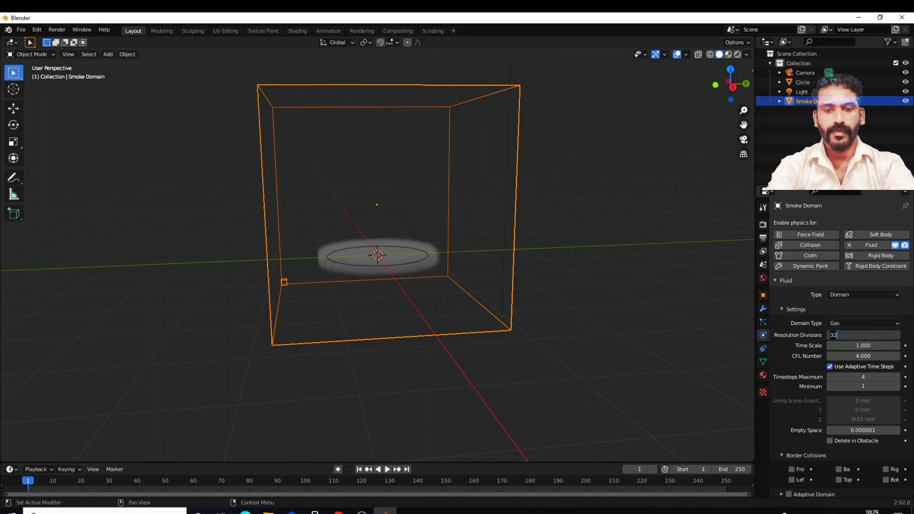
type("6")
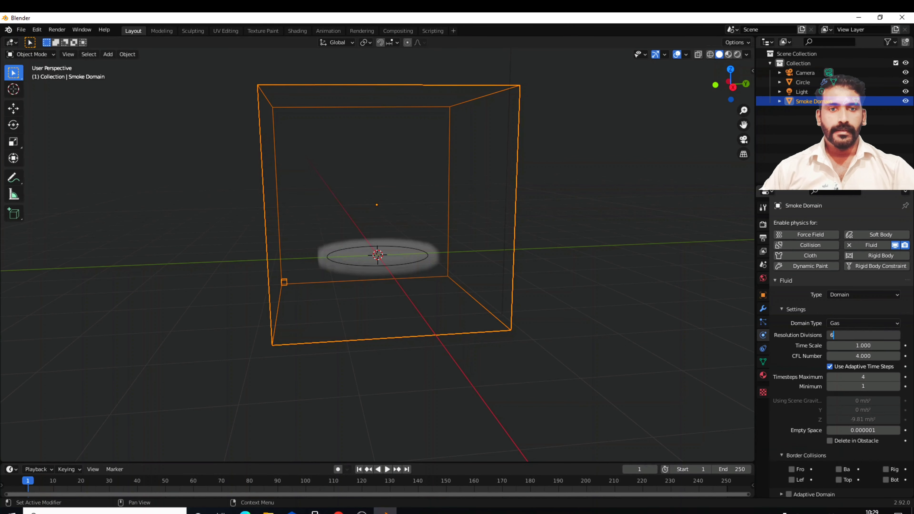
type("4")
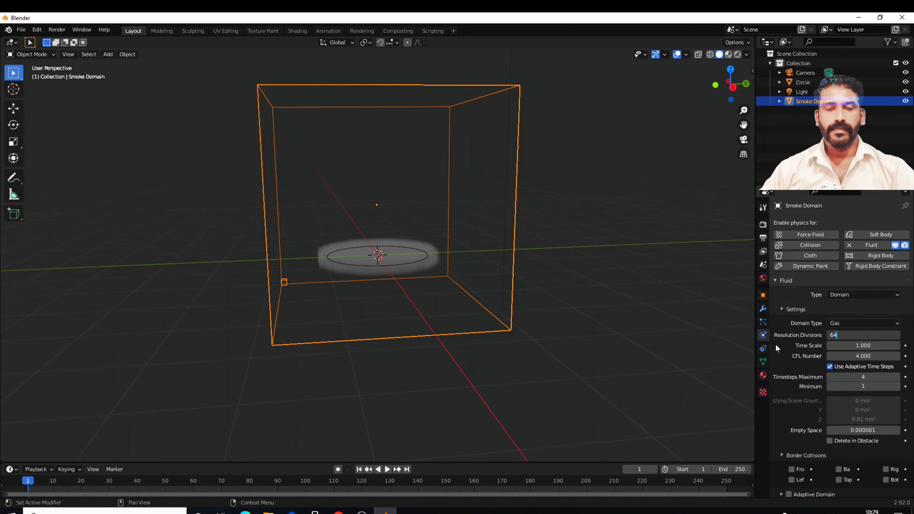
key("Return")
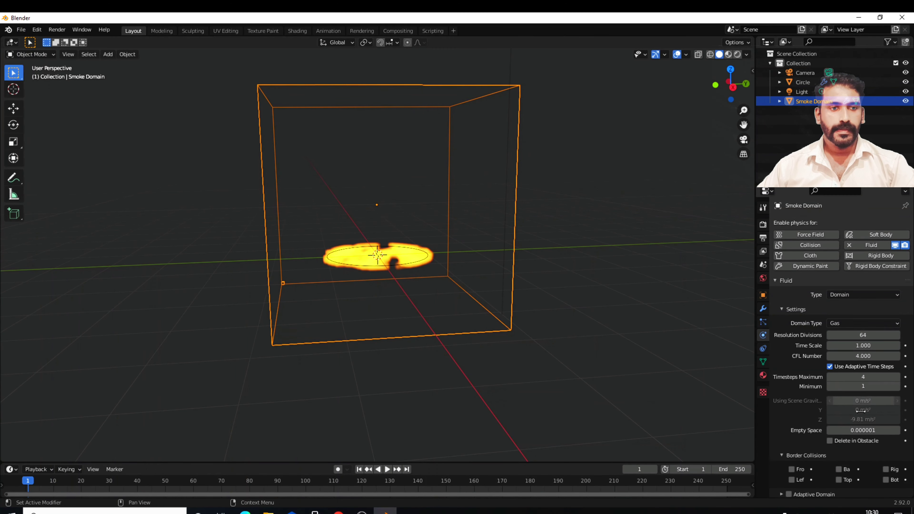
- Tick Dissolve in the Smoke Domain's Gas settings
scroll(810, 367, "down", 1)
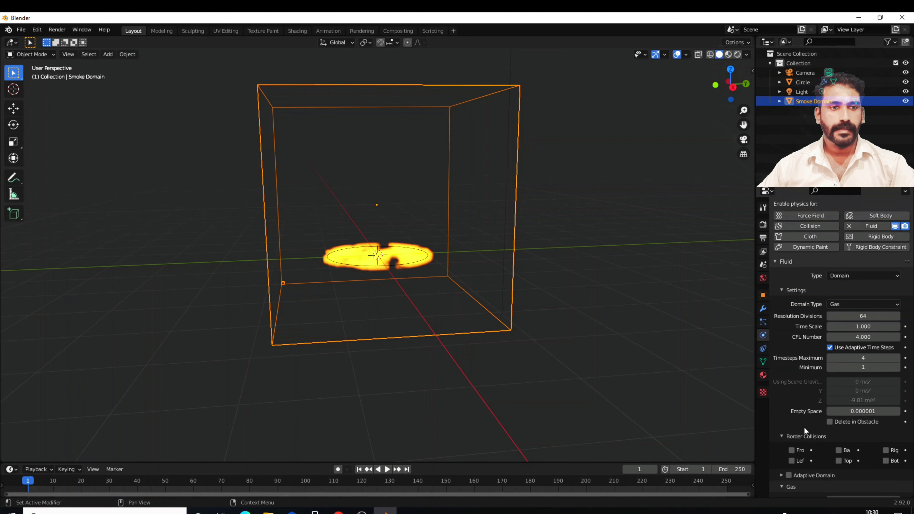
scroll(804, 427, "down", 2)
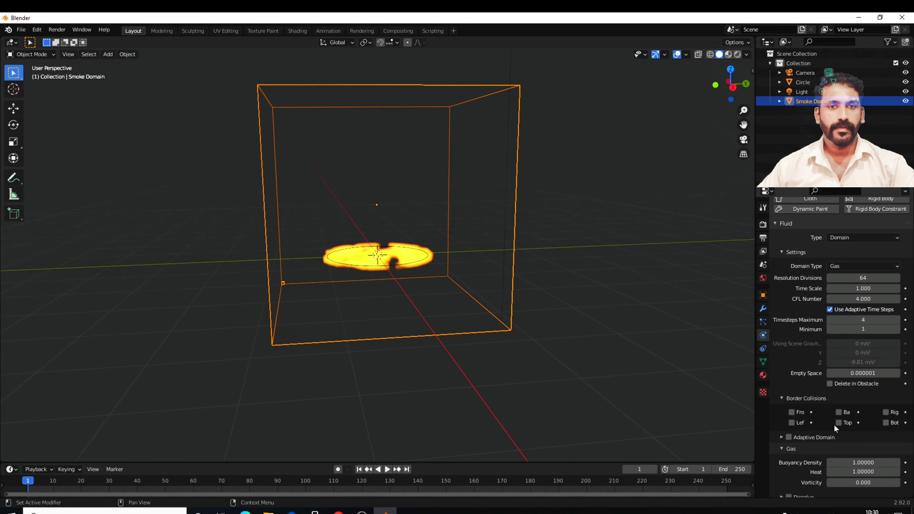
left_click(788, 436)
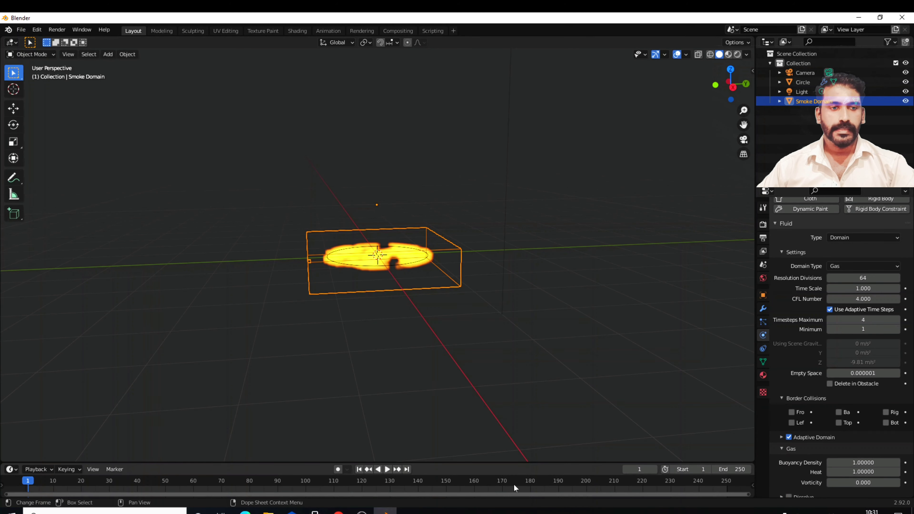
scroll(816, 456, "down", 2)
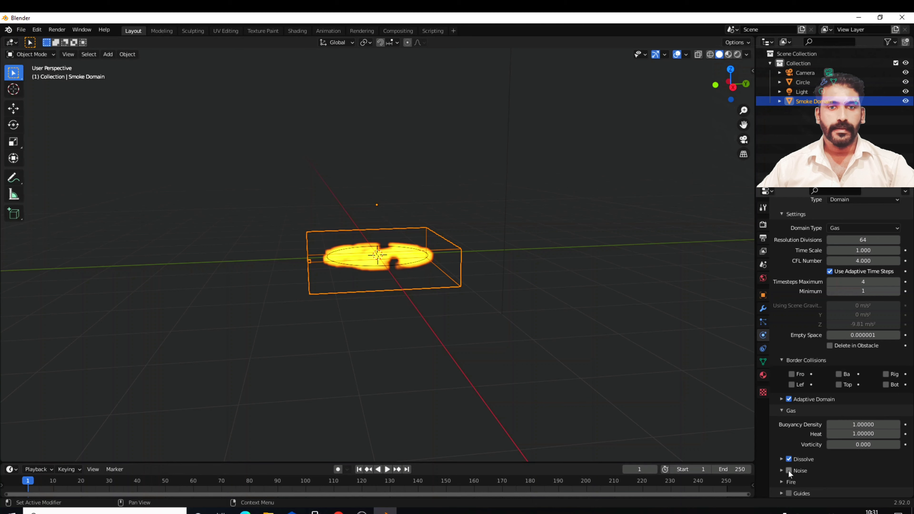
- Enable Noise on the domain and change the cache end frame from 250 to 50
left_click(788, 470)
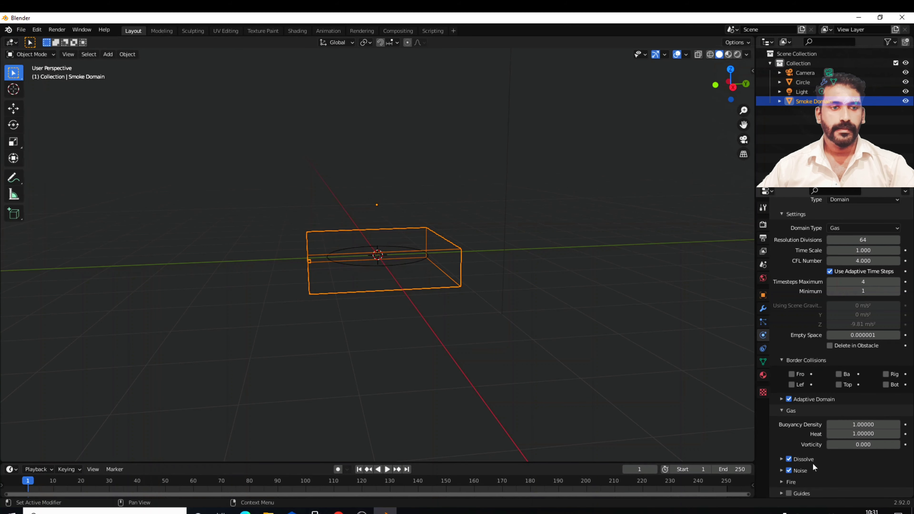
scroll(813, 463, "down", 3)
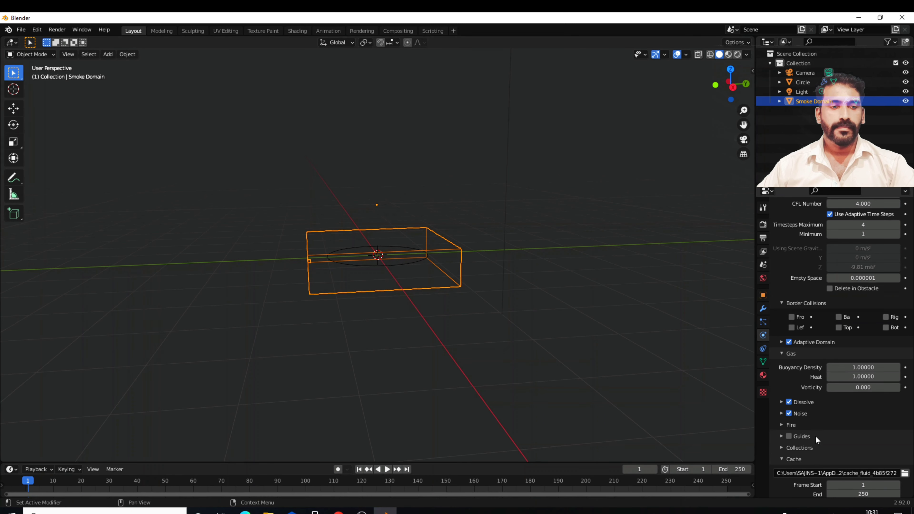
scroll(815, 436, "down", 2)
scroll(822, 454, "down", 2)
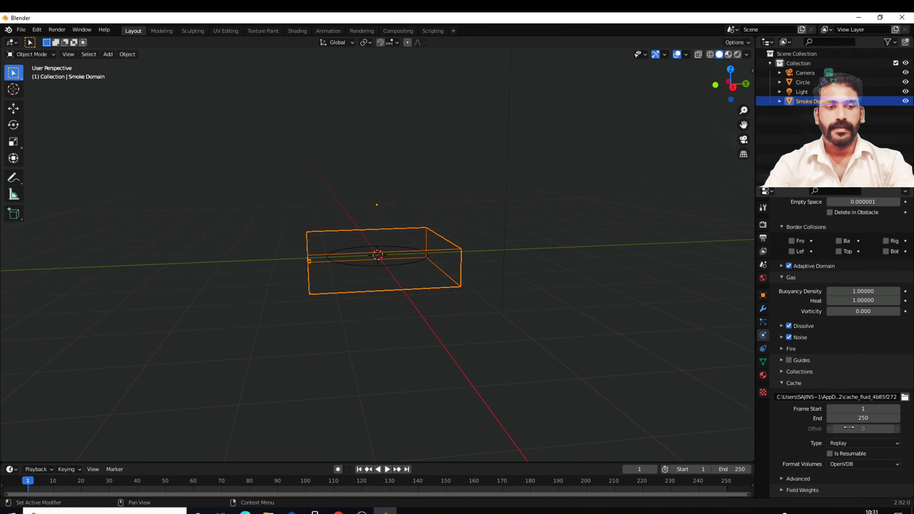
left_click(869, 418)
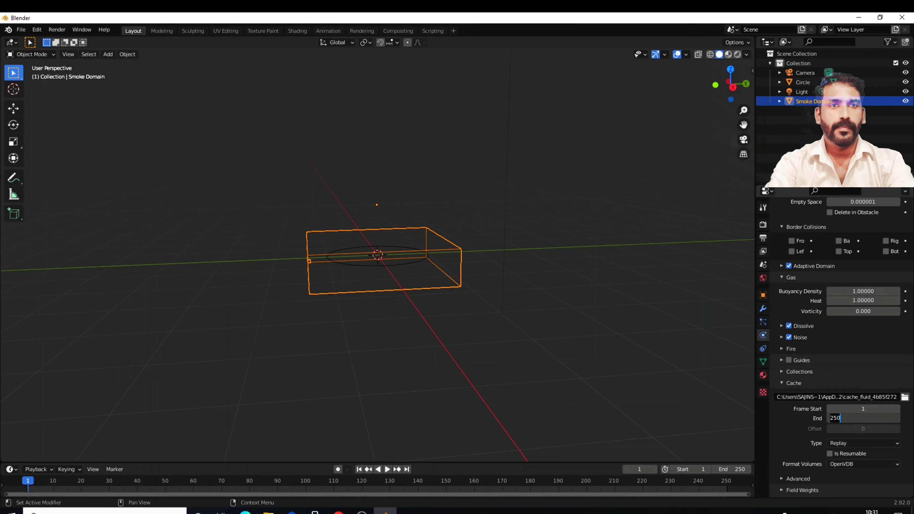
key("BackSpace")
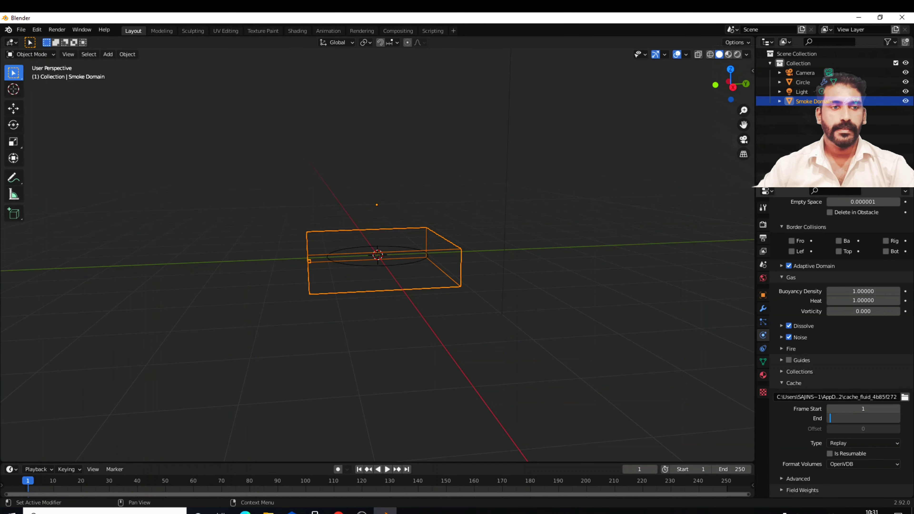
type("50")
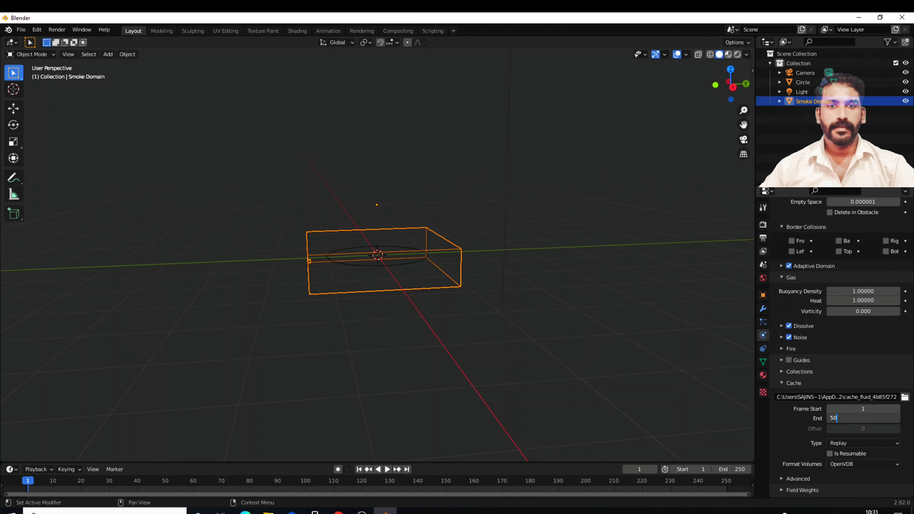
key("Return")
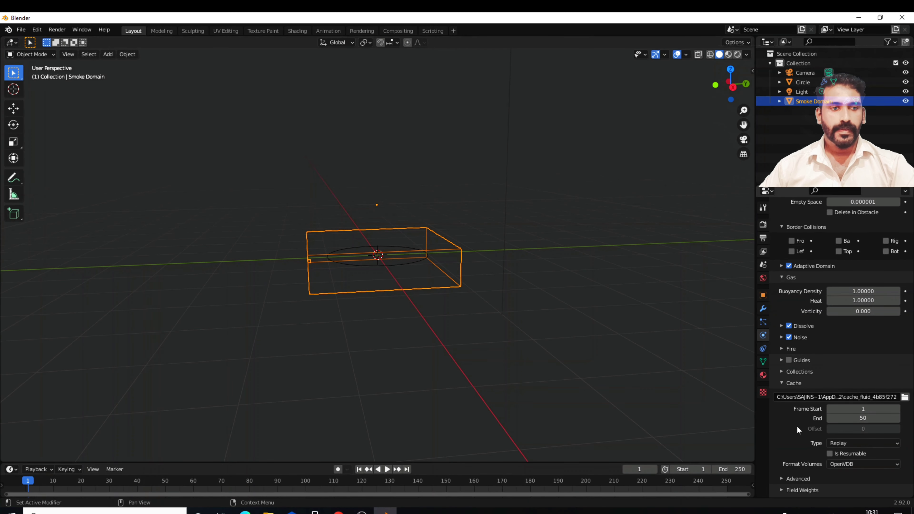
scroll(799, 429, "down", 1)
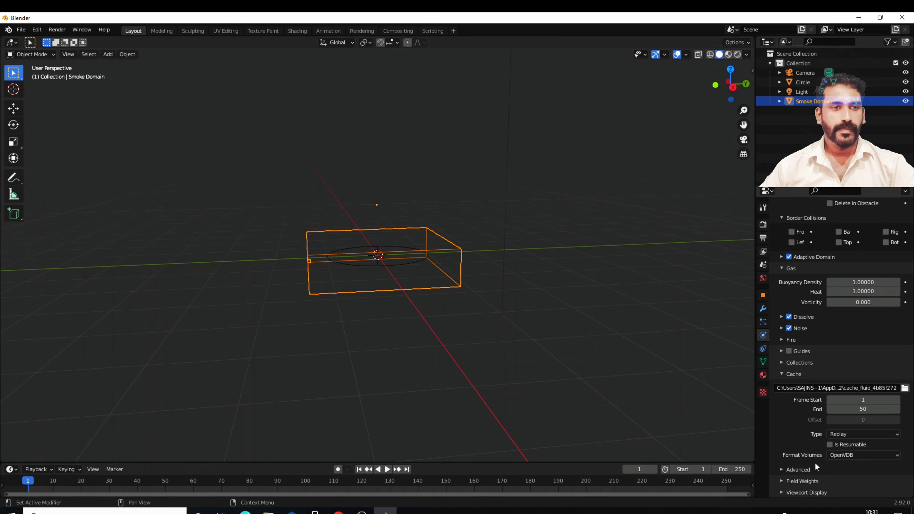
scroll(800, 439, "up", 10)
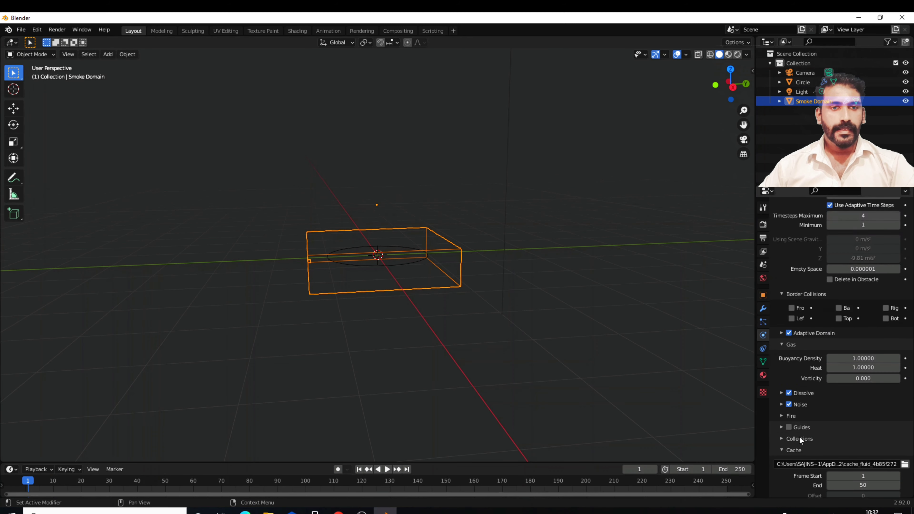
scroll(800, 438, "down", 10)
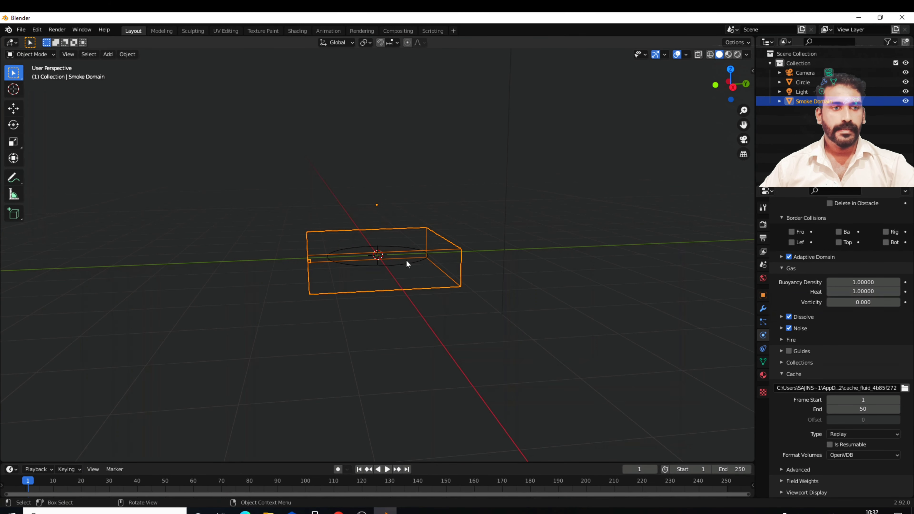
left_click(406, 266)
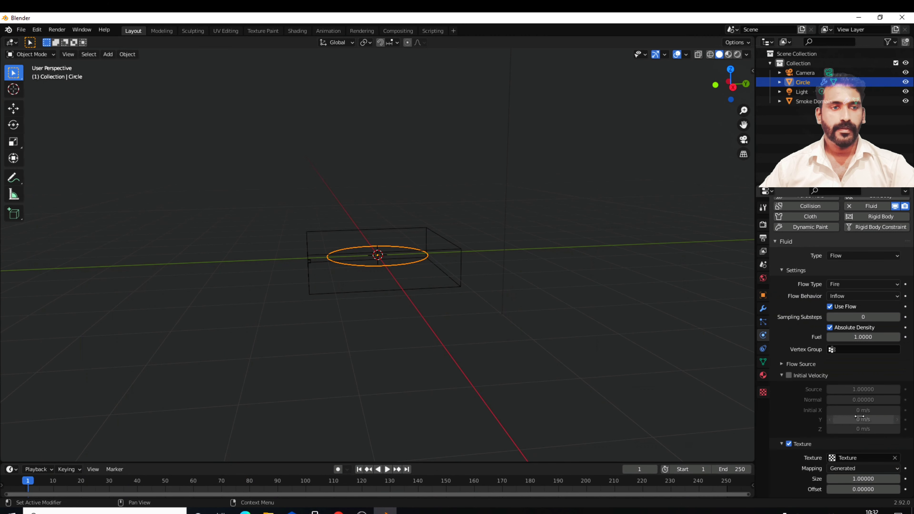
scroll(799, 380, "up", 2)
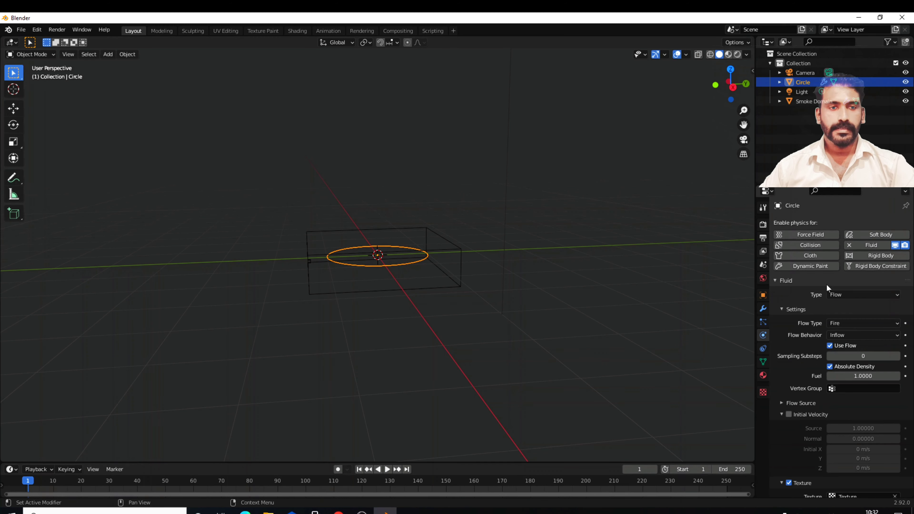
scroll(823, 376, "down", 2)
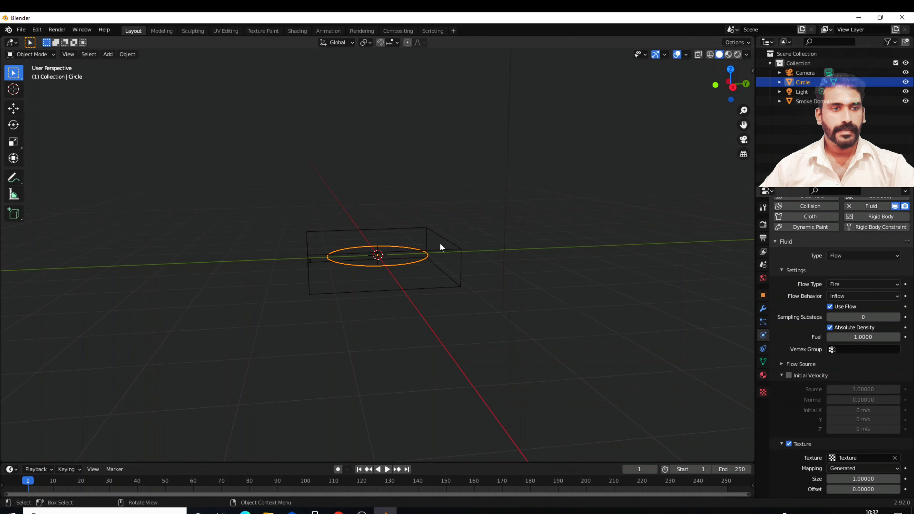
left_click(447, 251)
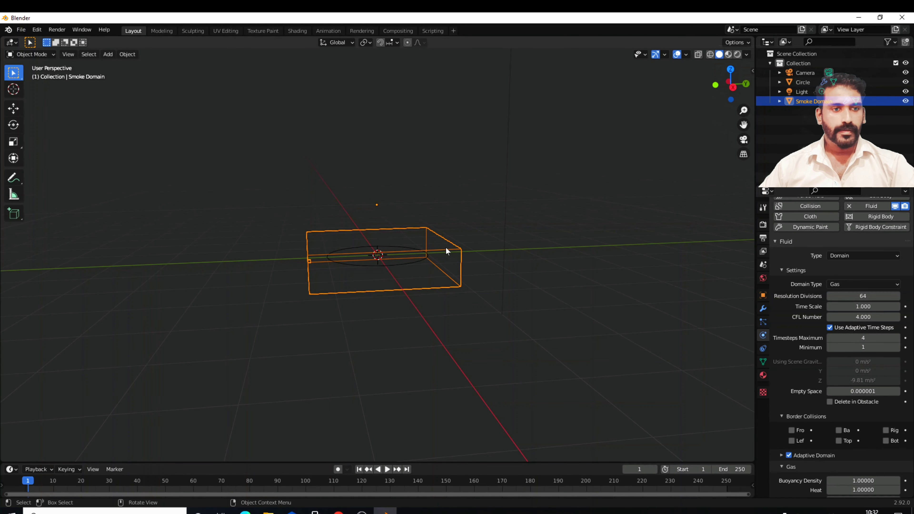
scroll(826, 374, "down", 5)
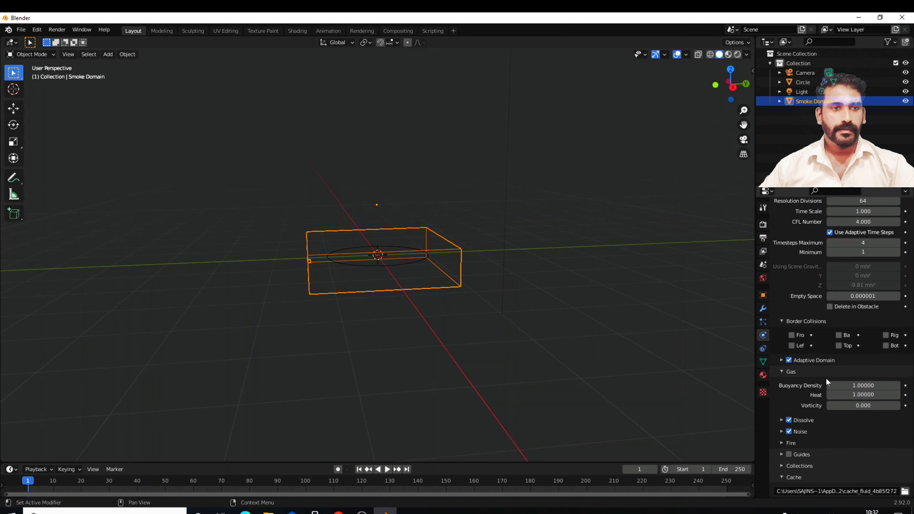
scroll(826, 378, "down", 3)
scroll(795, 401, "down", 4)
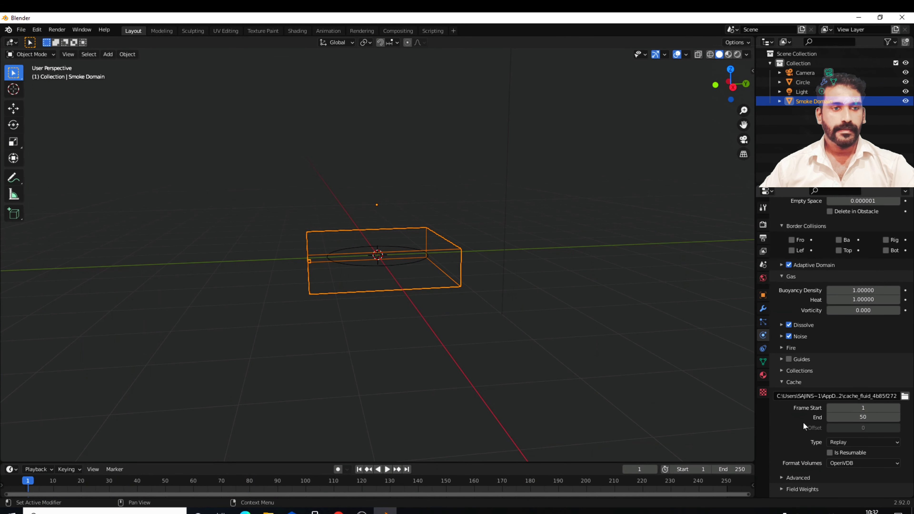
scroll(803, 425, "down", 1)
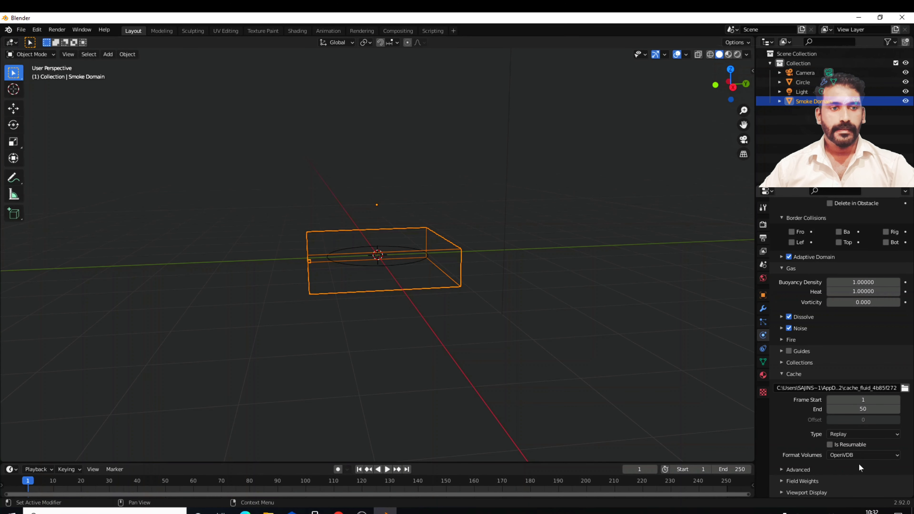
- Tick Is Resumable in the Smoke Domain's Cache panel
left_click(829, 444)
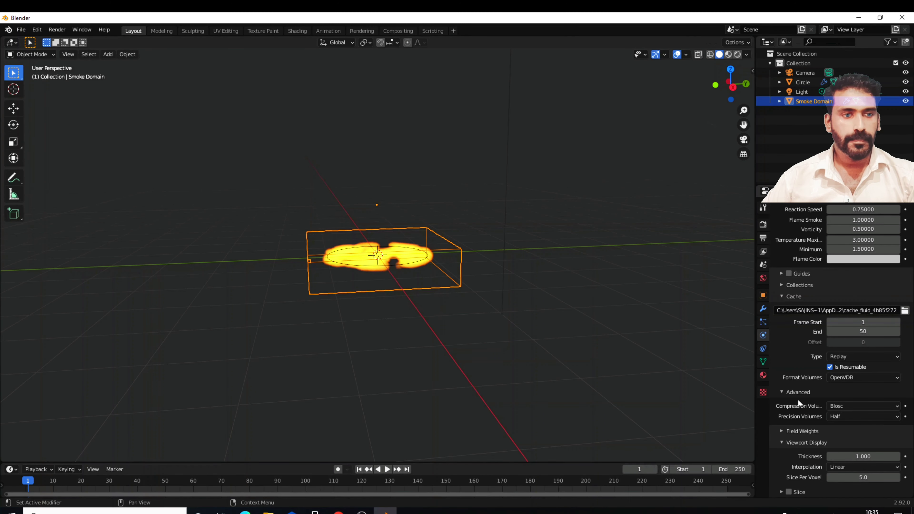
scroll(853, 429, "down", 2)
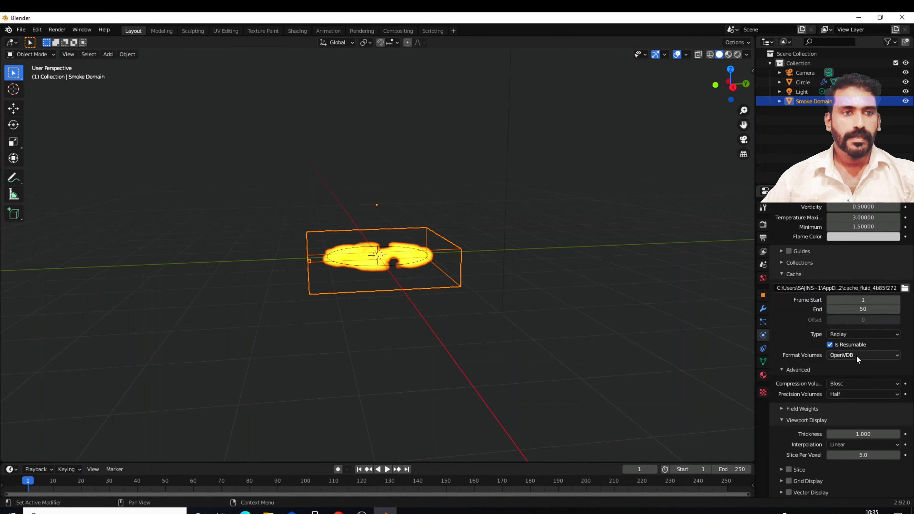
scroll(856, 356, "up", 1)
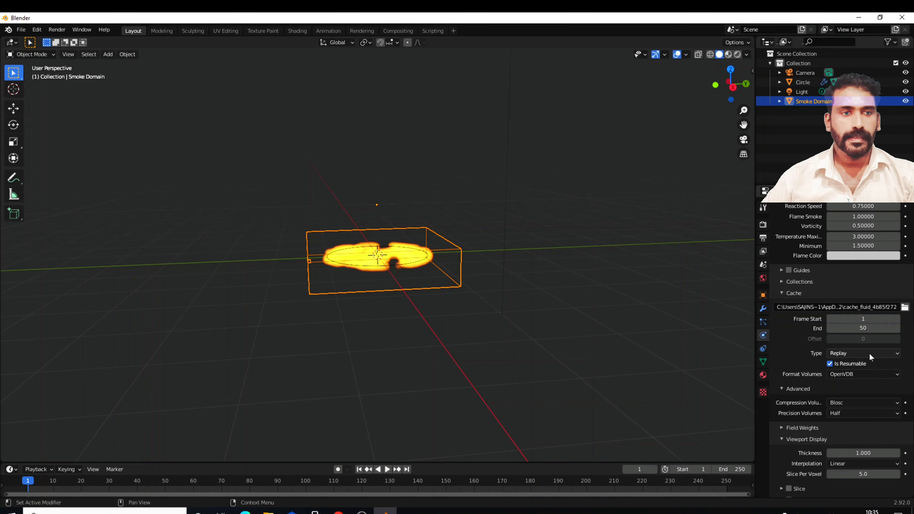
- Set the Smoke Domain cache type to All
left_click(888, 352)
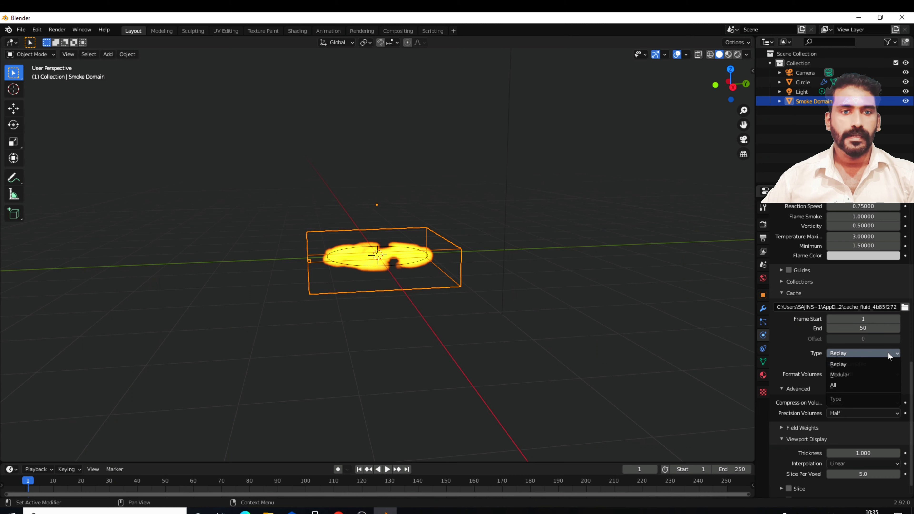
left_click(851, 385)
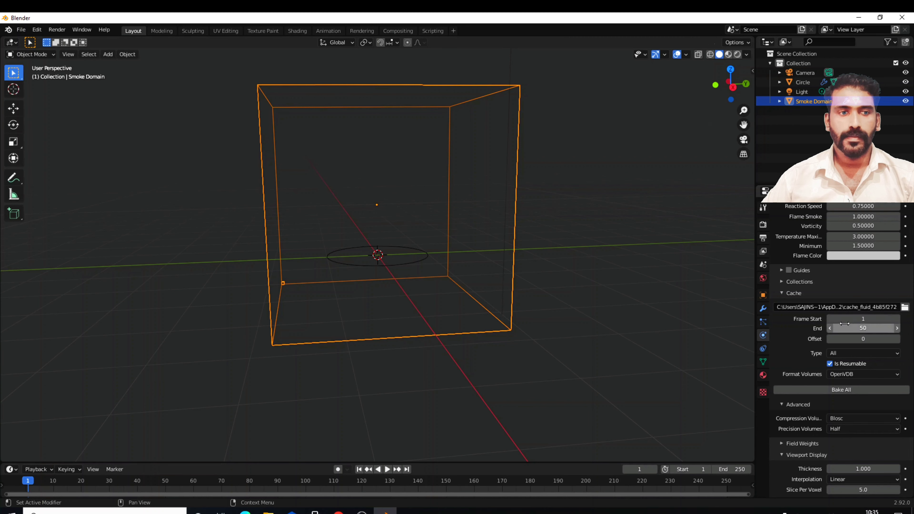
- Start Bake All to bake the whole fire simulation, frames 1 to 50
left_click(842, 391)
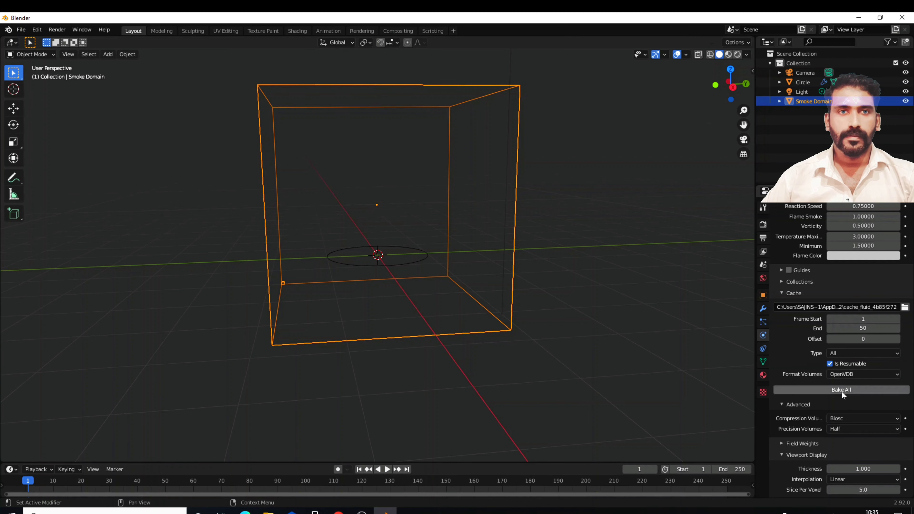